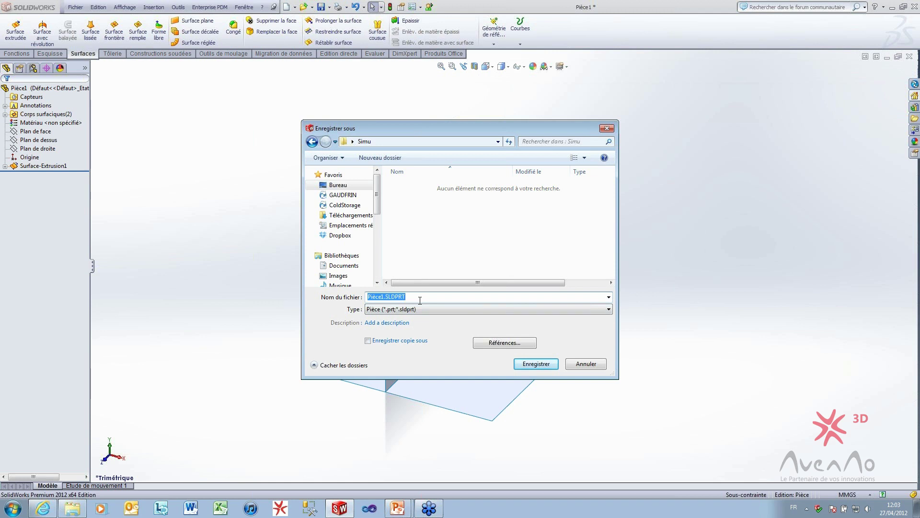
Step: Save the part as Pièce1.SLDPRT in the Simu folder
left_click(421, 300)
key("Return")
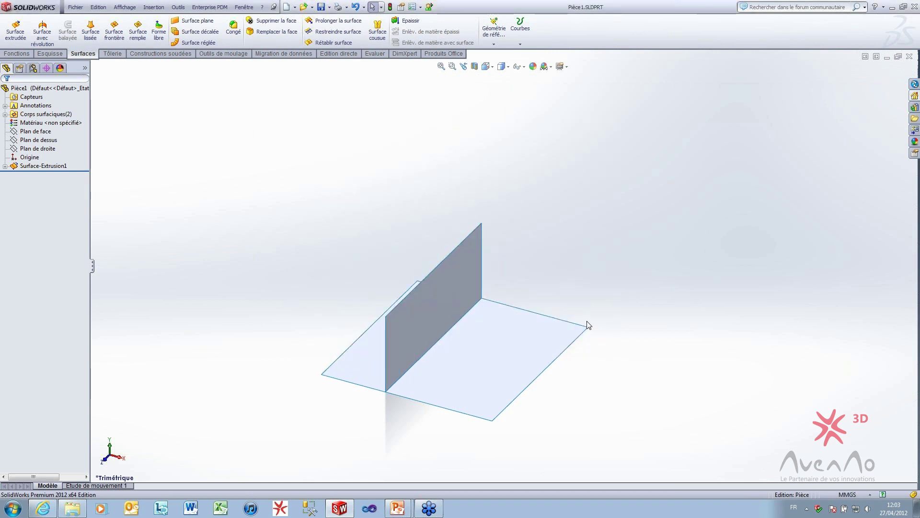
Step: Activate the SolidWorks Simulation add-in for the current session
scroll(657, 366, "up", 1)
middle_click_drag(657, 366, 566, 305, "ctrl")
scroll(527, 306, "down", 2)
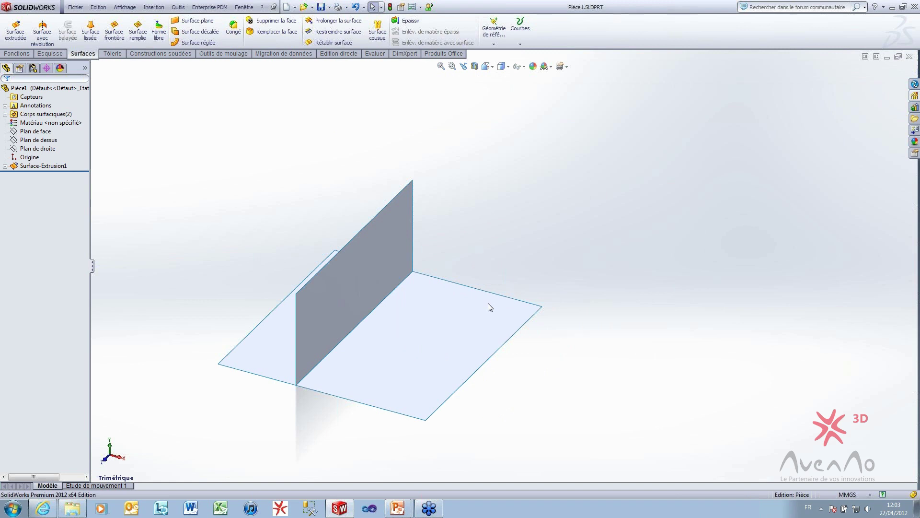
left_click(421, 7)
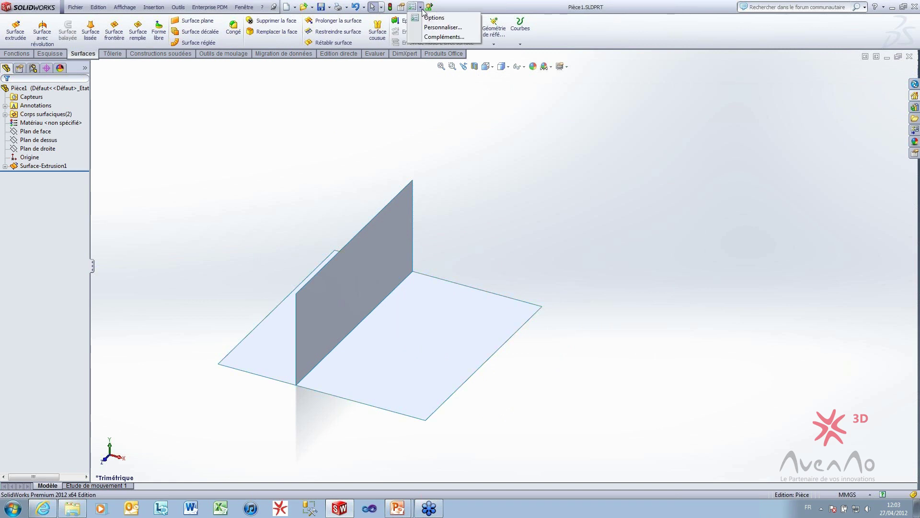
left_click(431, 38)
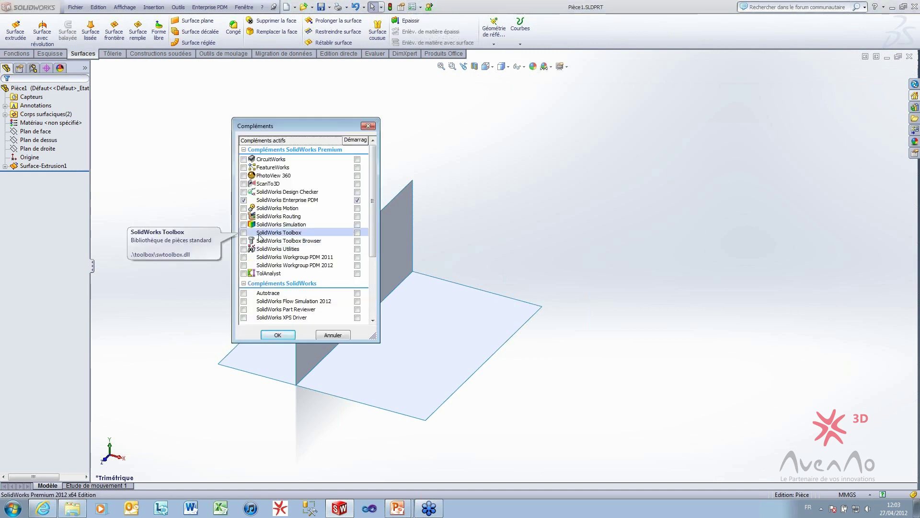
left_click(243, 224)
left_click(270, 336)
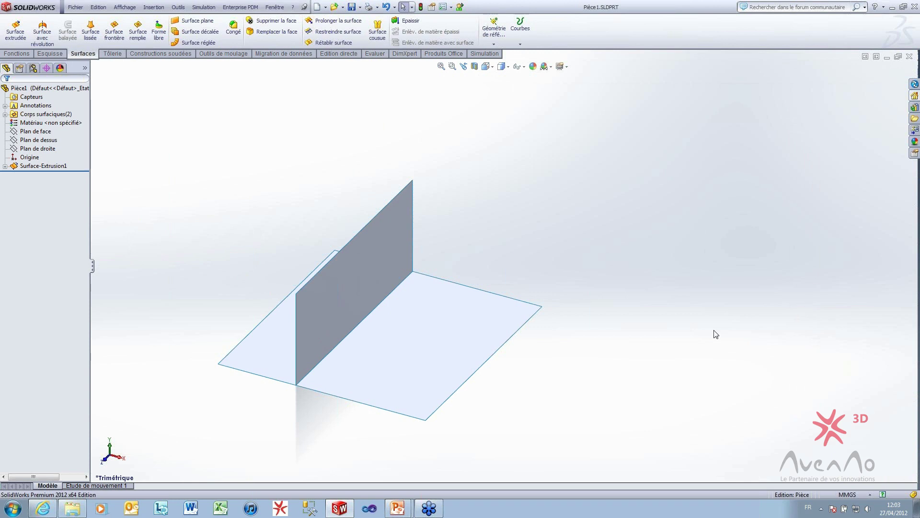
Step: Create a new simulation study of type Statique for the surface part
scroll(534, 299, "up", 1)
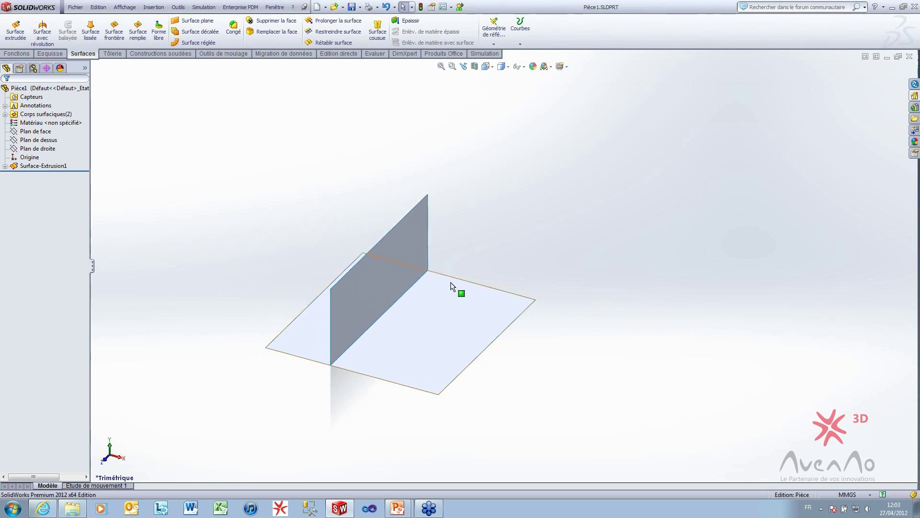
scroll(451, 283, "down", 2)
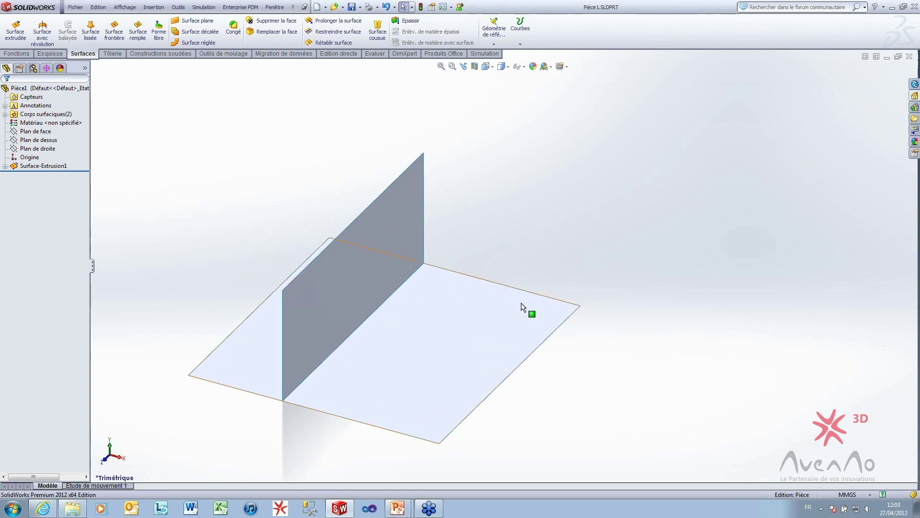
scroll(330, 341, "up", 2)
left_click(96, 485)
right_click(68, 484)
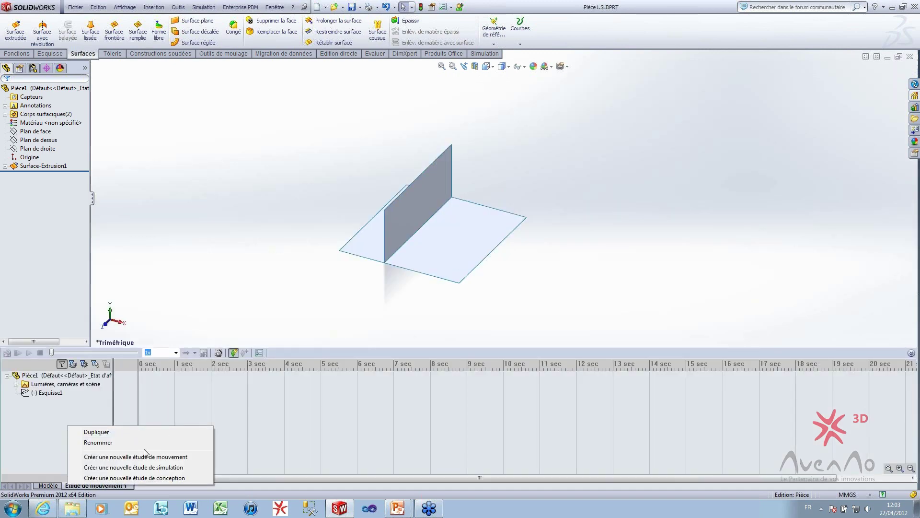
left_click(148, 468)
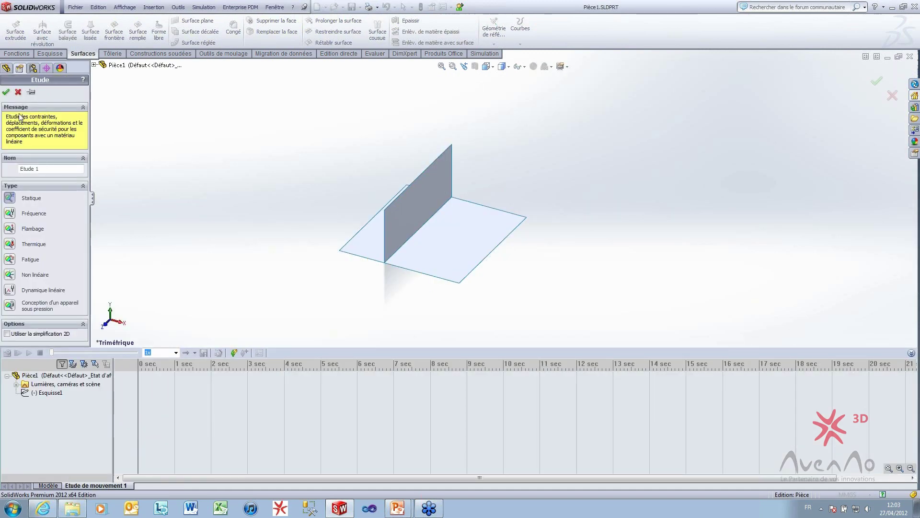
left_click(6, 92)
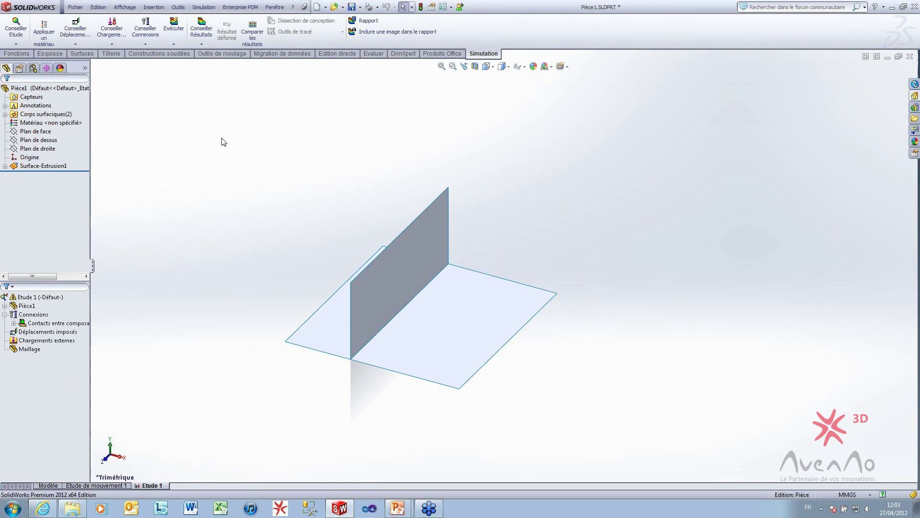
Step: Apply the material Acier allié to Pièce1 in the static study
left_click(14, 308)
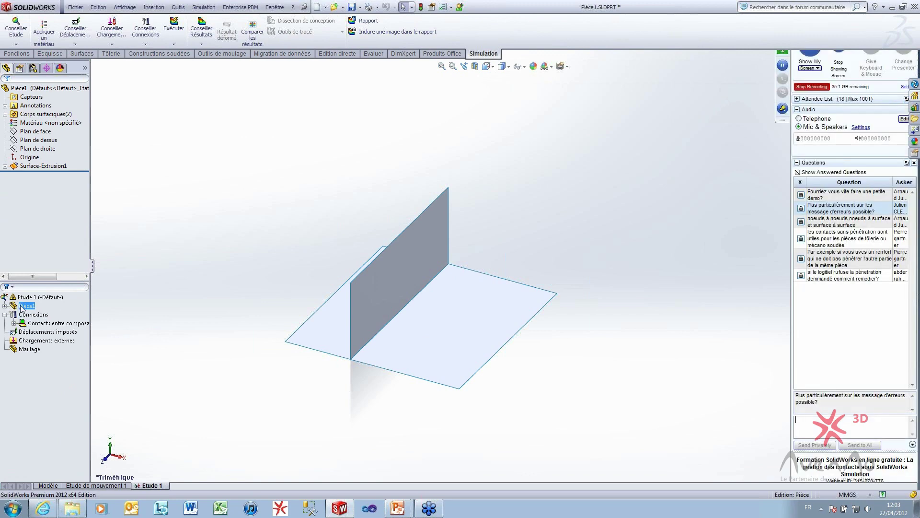
right_click(21, 307)
left_click(72, 312)
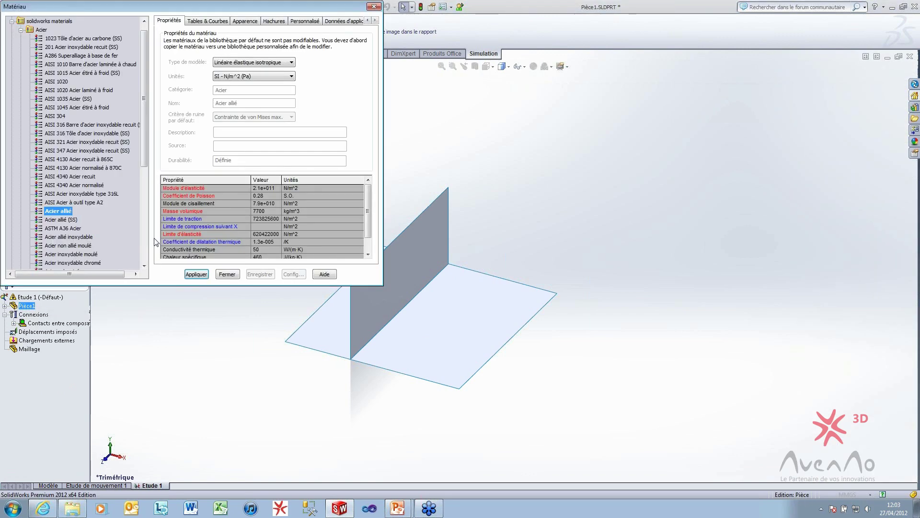
left_click(196, 274)
left_click(230, 275)
left_click(41, 333)
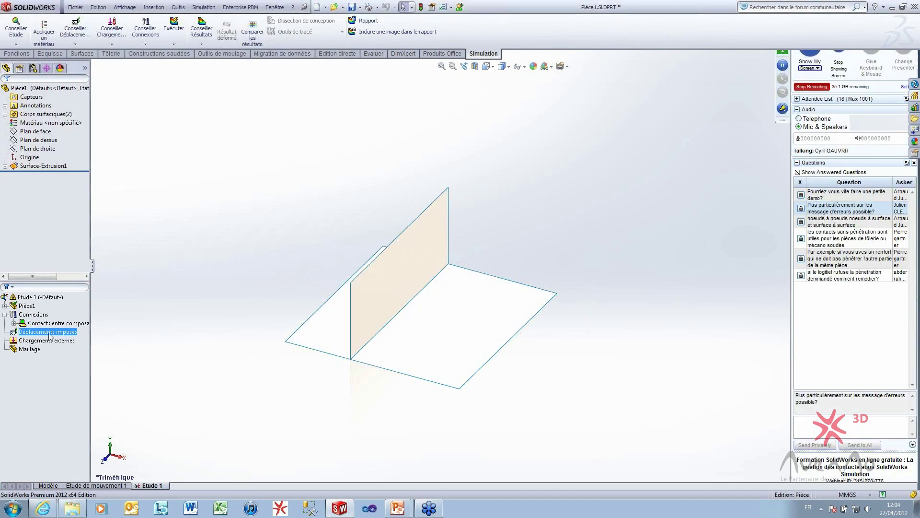
right_click(50, 332)
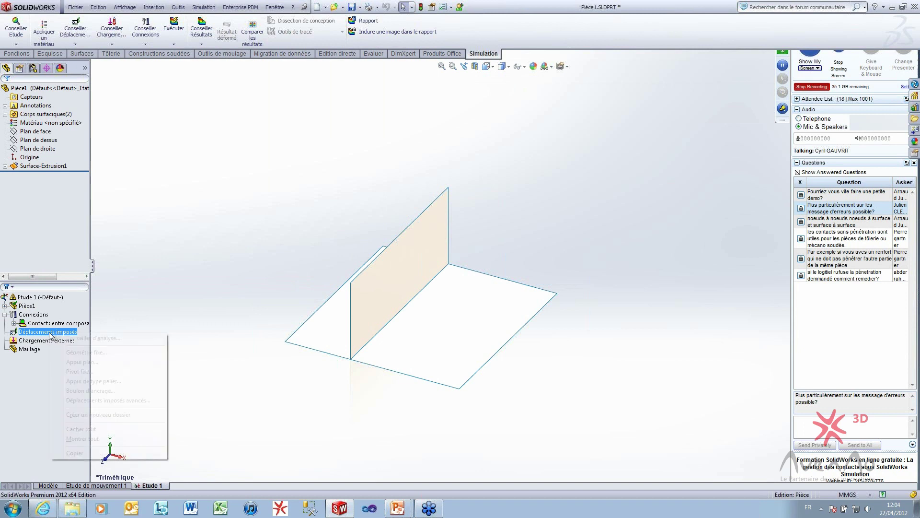
left_click(168, 304)
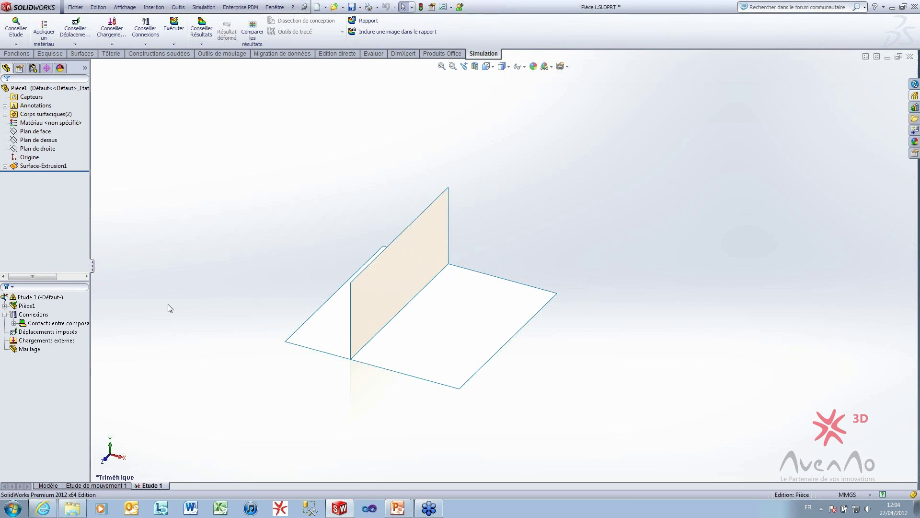
Step: Examine the contact and solver options in the static study's properties, leaving them as they are
left_click(46, 304)
right_click(43, 297)
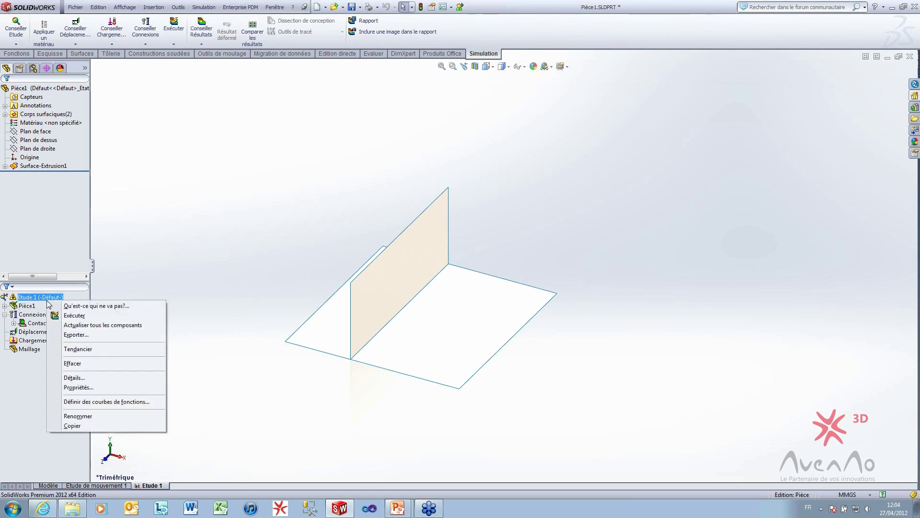
left_click(86, 390)
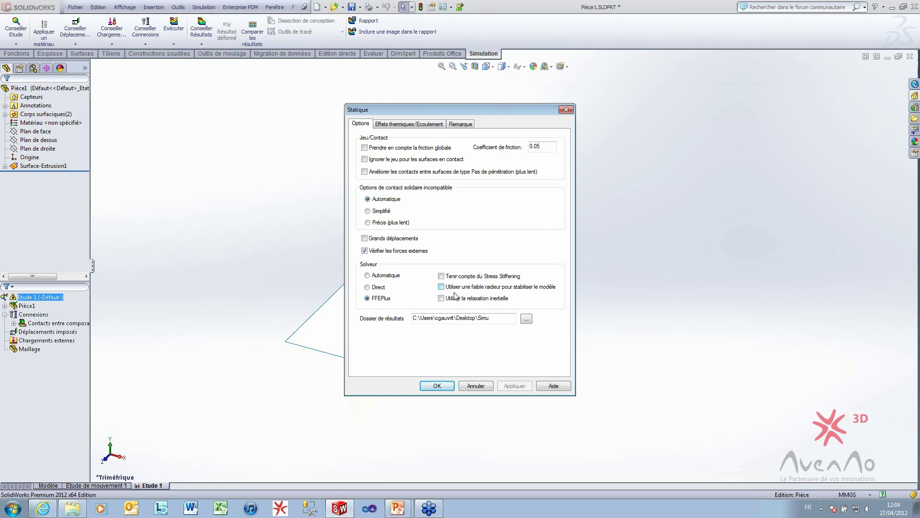
left_click(489, 387)
Step: Sketch a center rectangle on Plan de droite, over the lower middle of the vertical surface
middle_click_drag(443, 318, 344, 300)
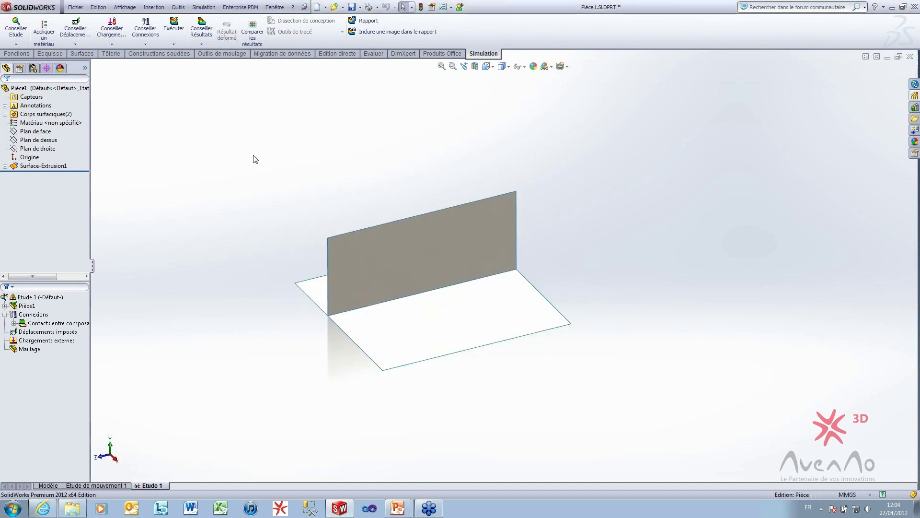
left_click(39, 140)
left_click(40, 148, "ctrl")
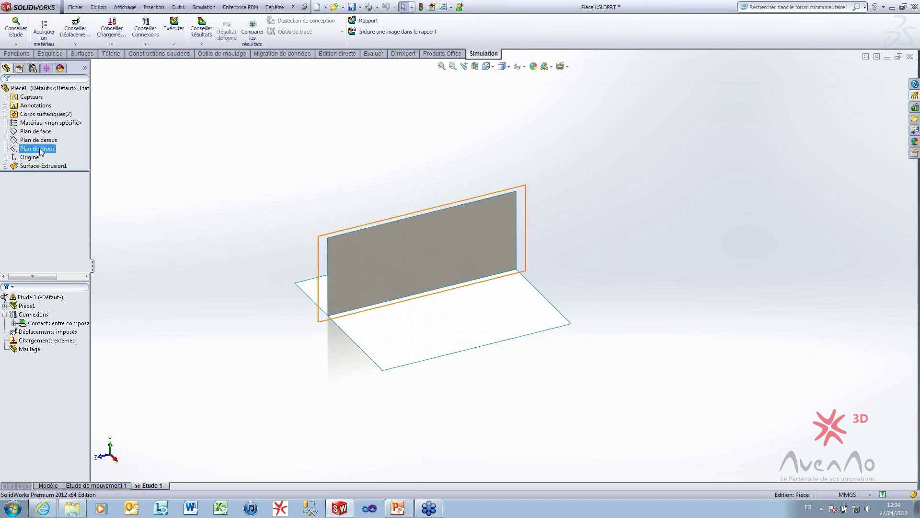
left_click(64, 31)
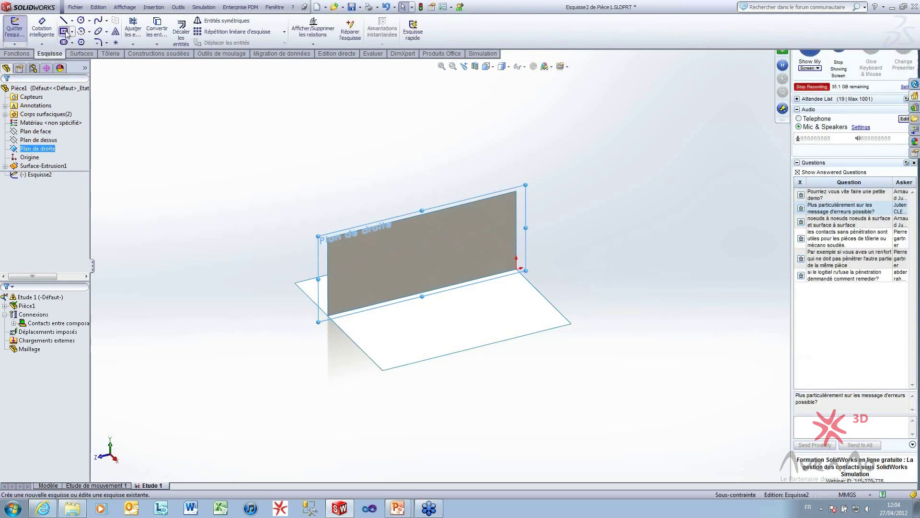
left_click(420, 276)
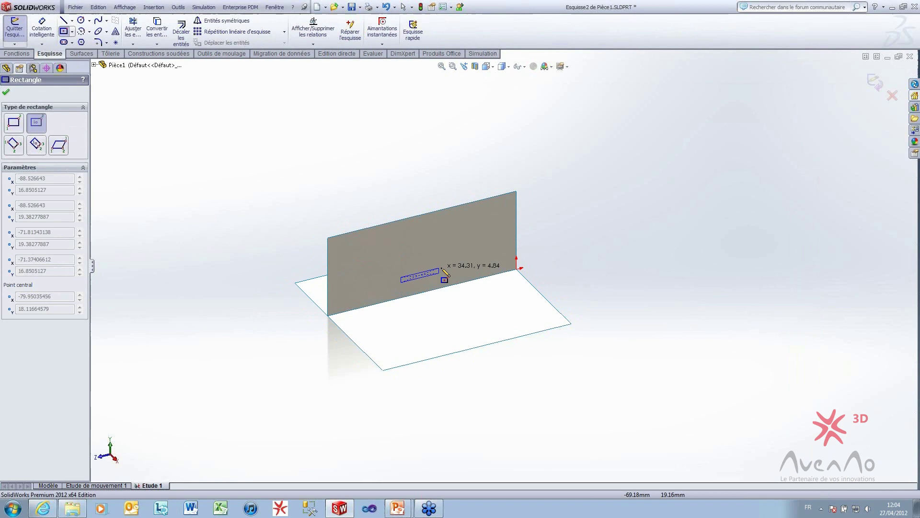
left_click(456, 243)
key("Escape")
Step: Make the rectangle's lower line collinear with the bottom edge of the vertical surface
left_click(434, 301)
left_click(474, 280, "ctrl")
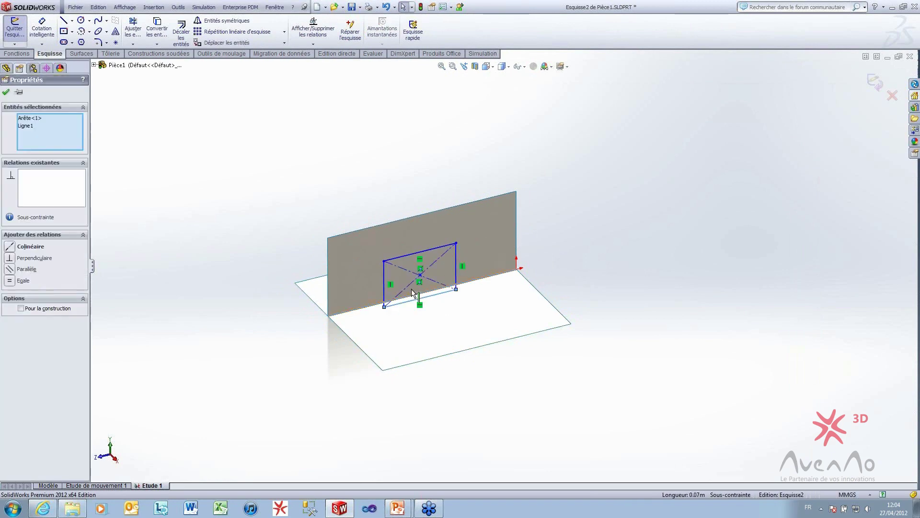
left_click(28, 246)
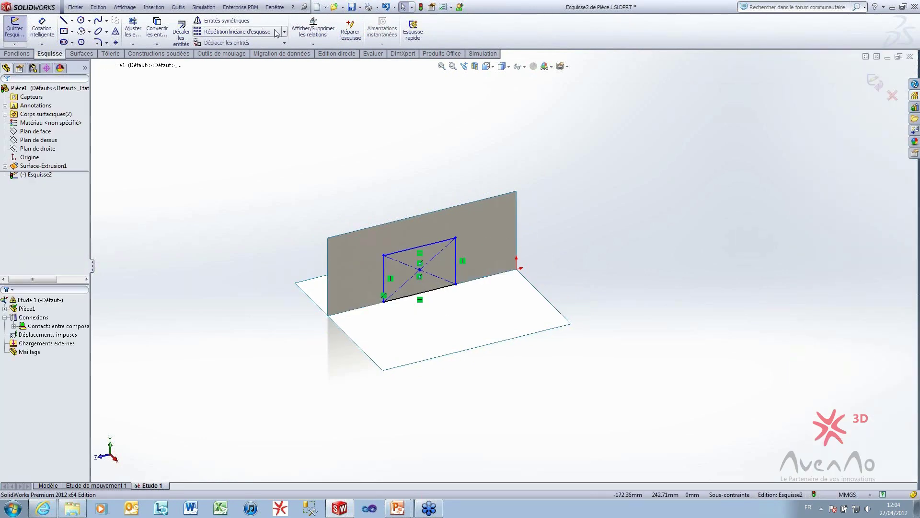
Step: Trim the vertical surface with the rectangle sketch, removing the area inside the rectangle
left_click(17, 53)
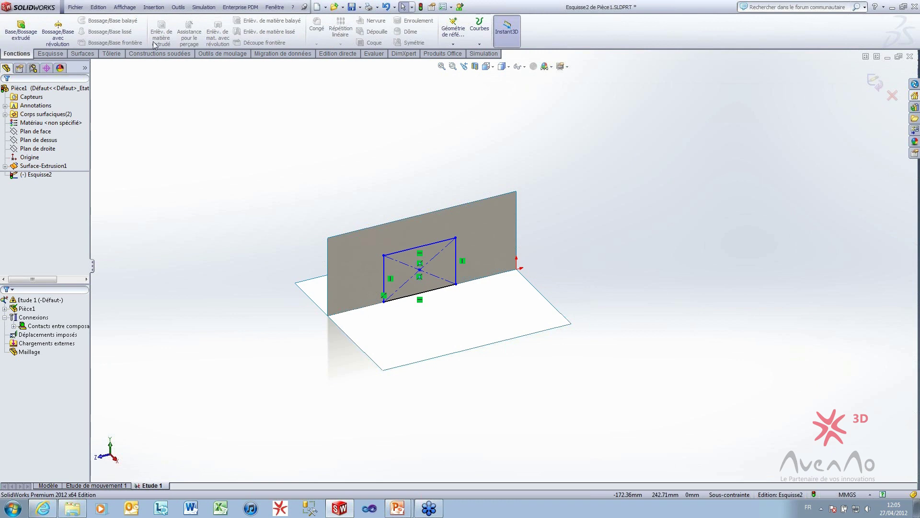
left_click(82, 53)
left_click(338, 31)
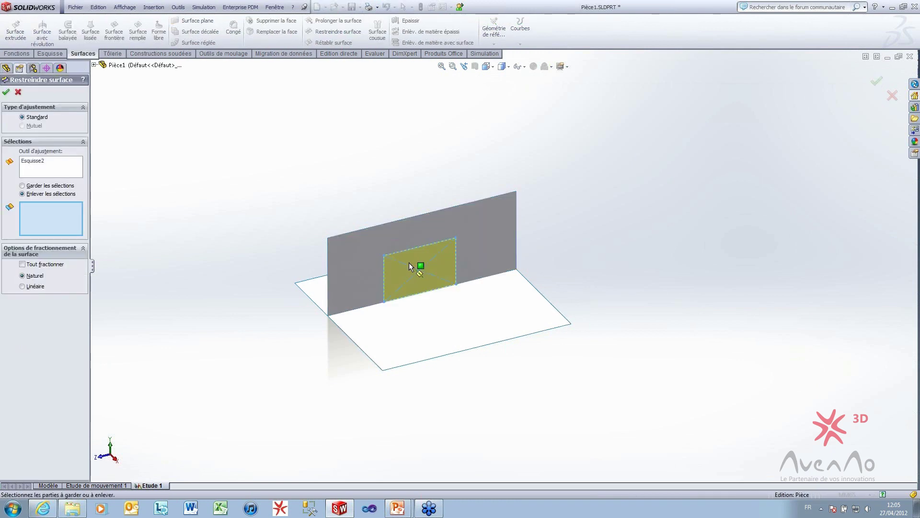
left_click(423, 263)
key("Return")
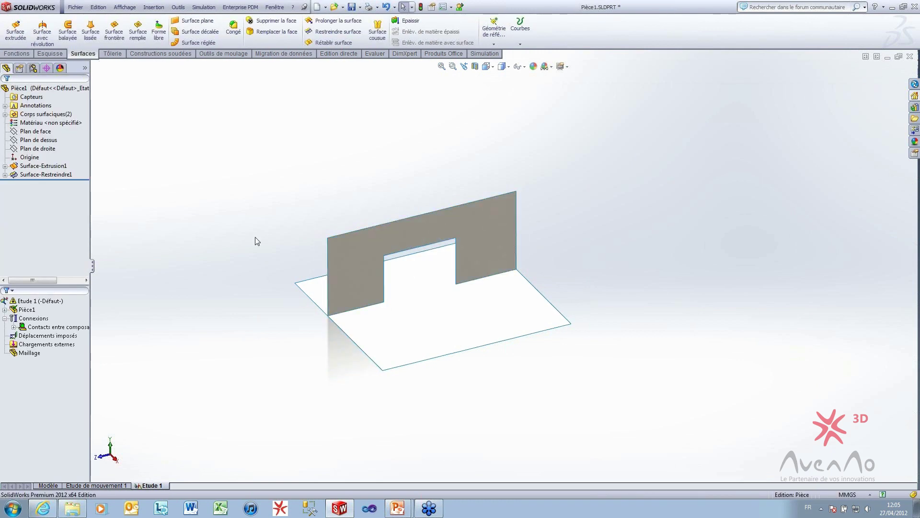
Step: Define a Solidaire contact set between a bottom edge of the notched vertical surface and the horizontal base face
middle_click_drag(341, 226, 199, 339)
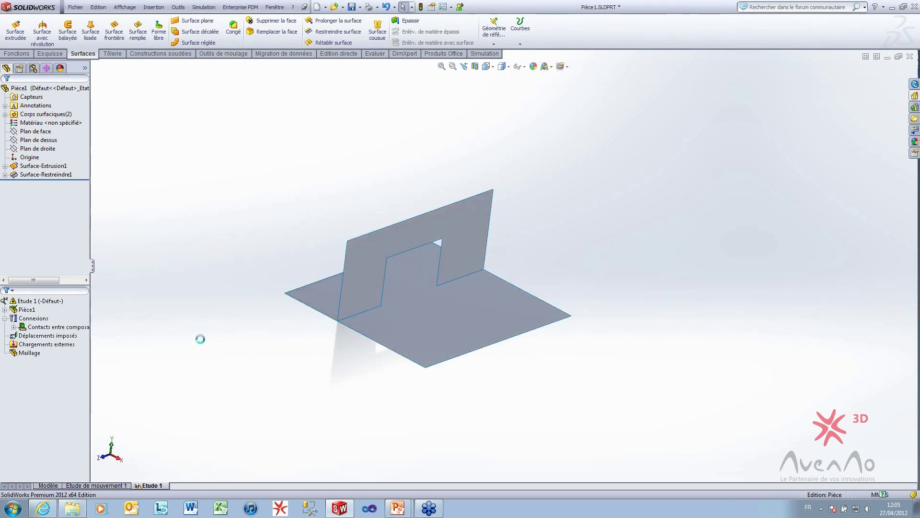
left_click(36, 331)
right_click(36, 331)
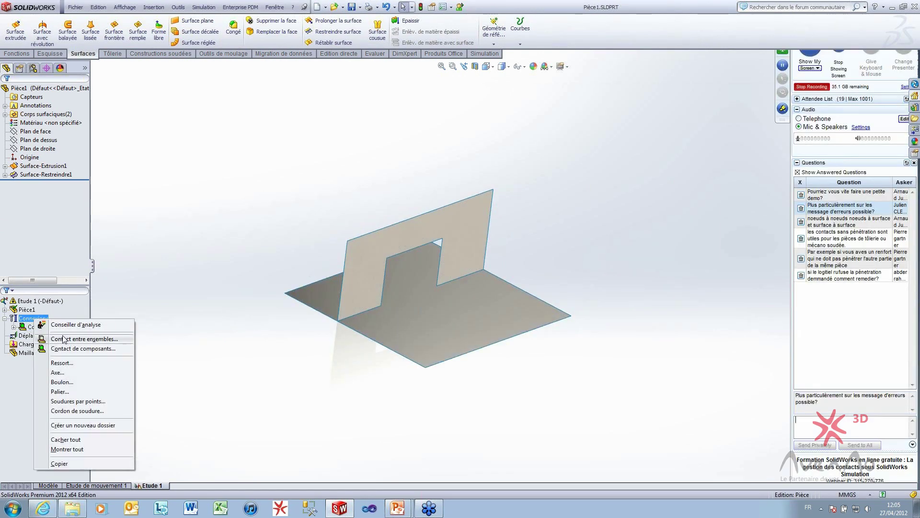
left_click(67, 342)
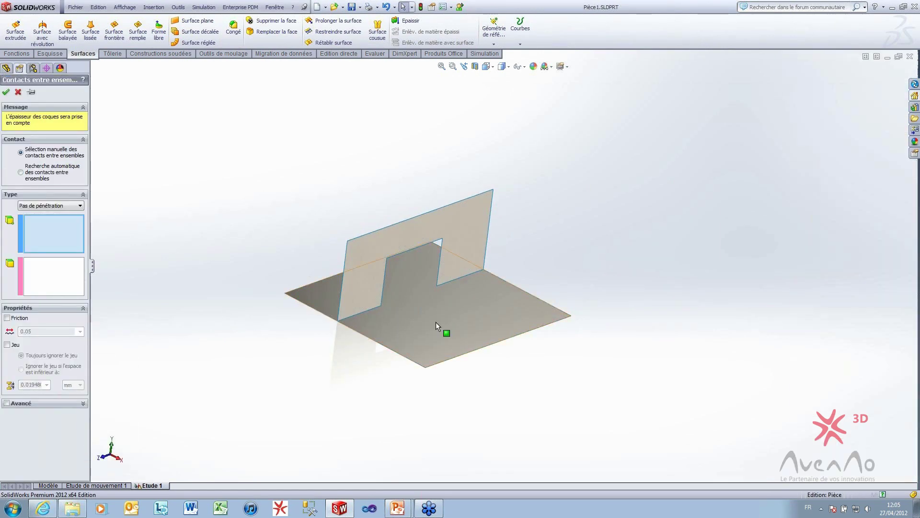
left_click(454, 280)
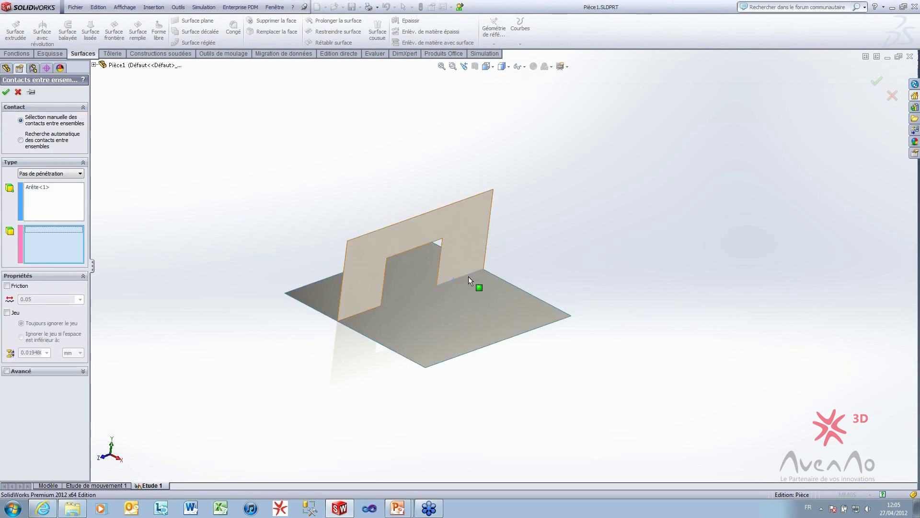
left_click(468, 276)
left_click(46, 173)
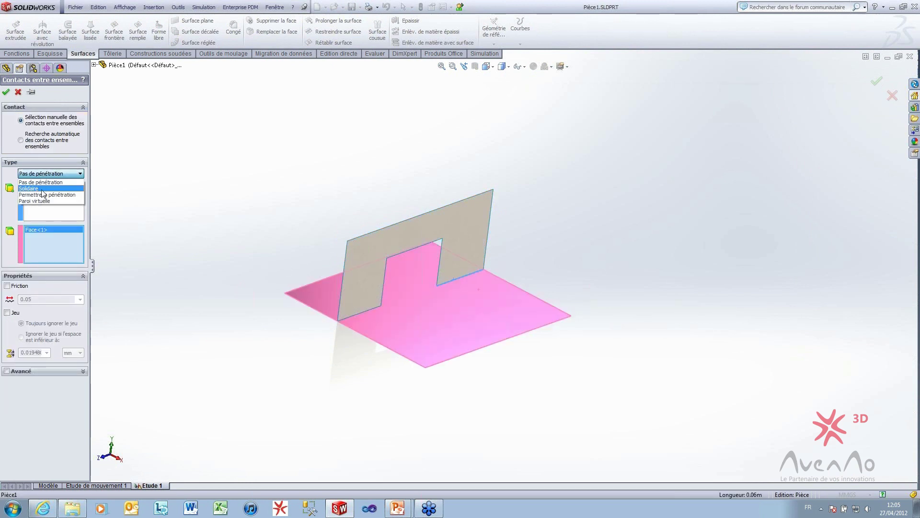
left_click(42, 189)
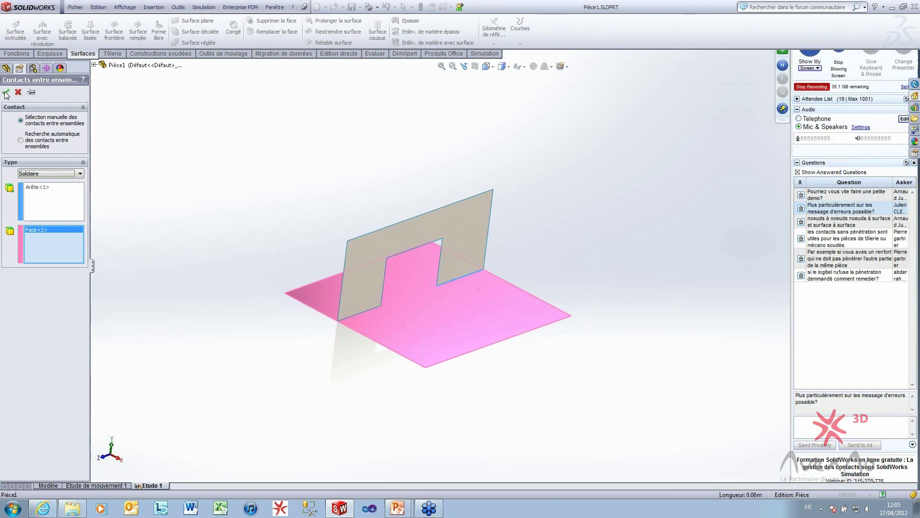
left_click(6, 92)
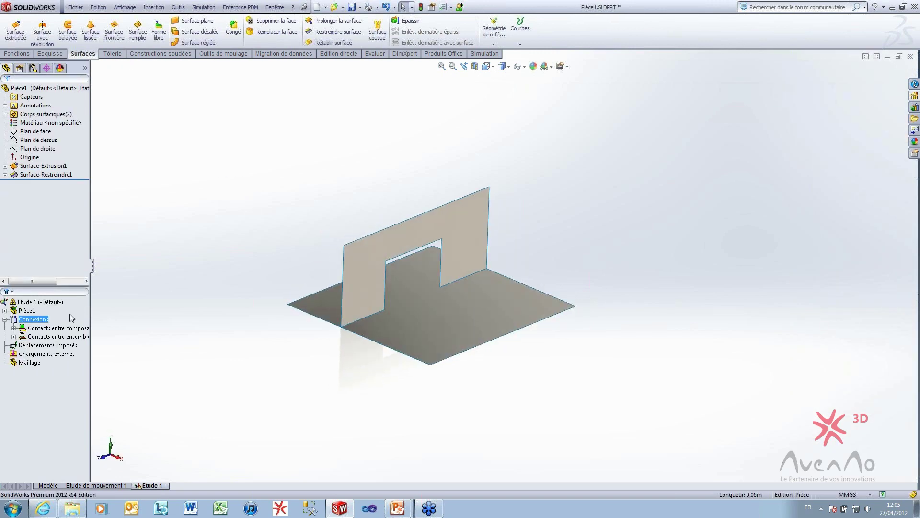
Step: Apply a Géométrie fixe restraint to the four outer edges of the horizontal base surface
left_click(44, 345)
right_click(42, 345)
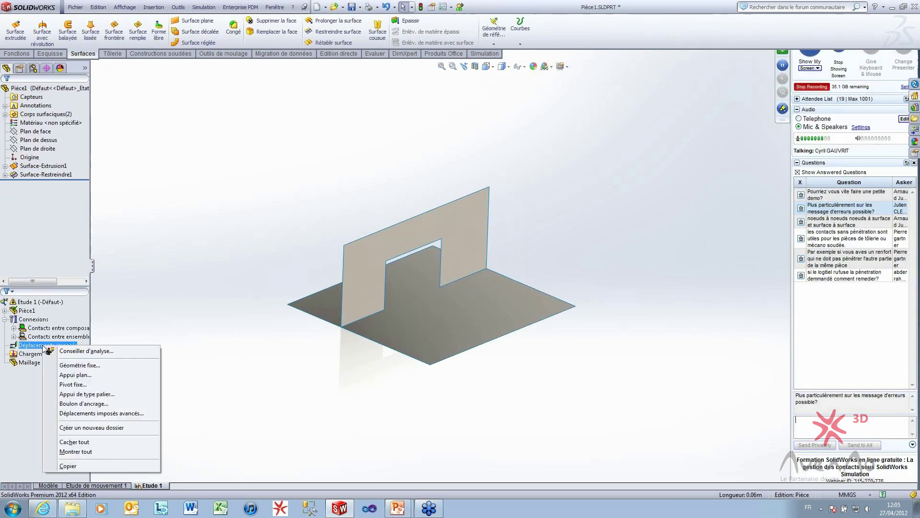
left_click(57, 364)
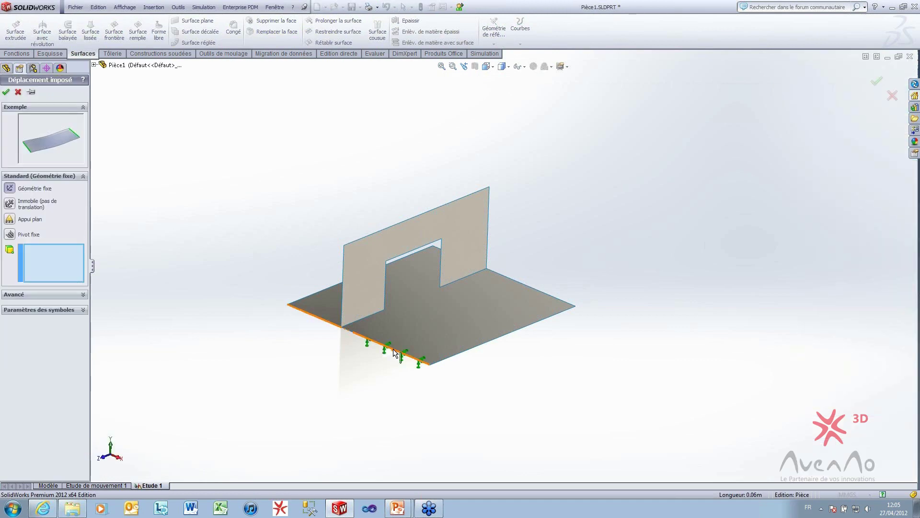
left_click(390, 348)
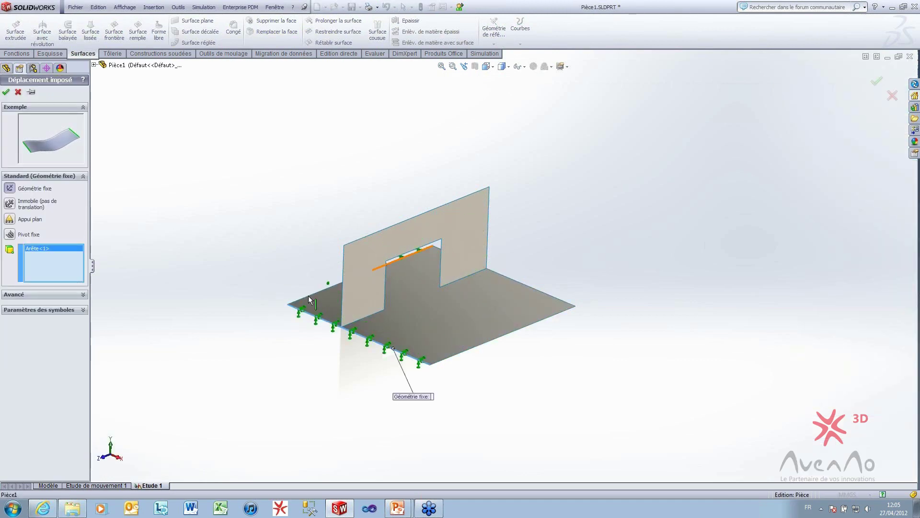
left_click(525, 285)
left_click(524, 287)
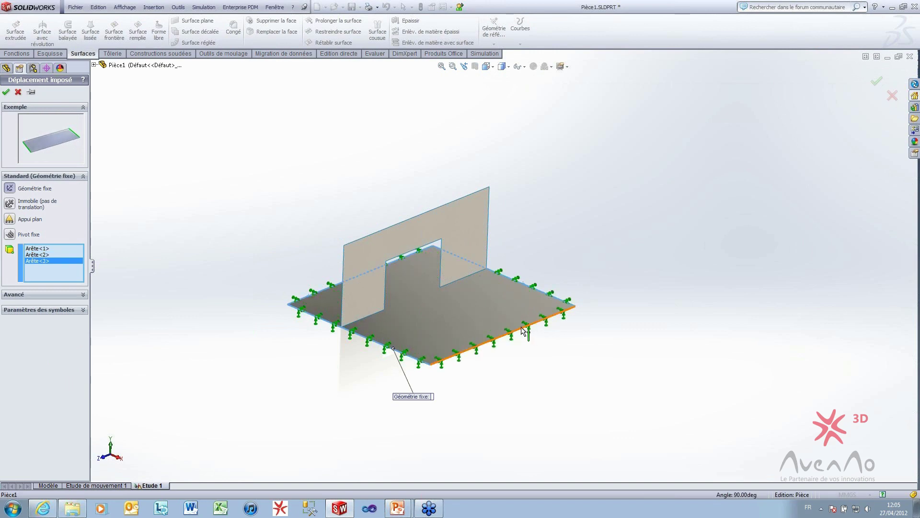
left_click(525, 326)
right_click(522, 328)
left_click(541, 360)
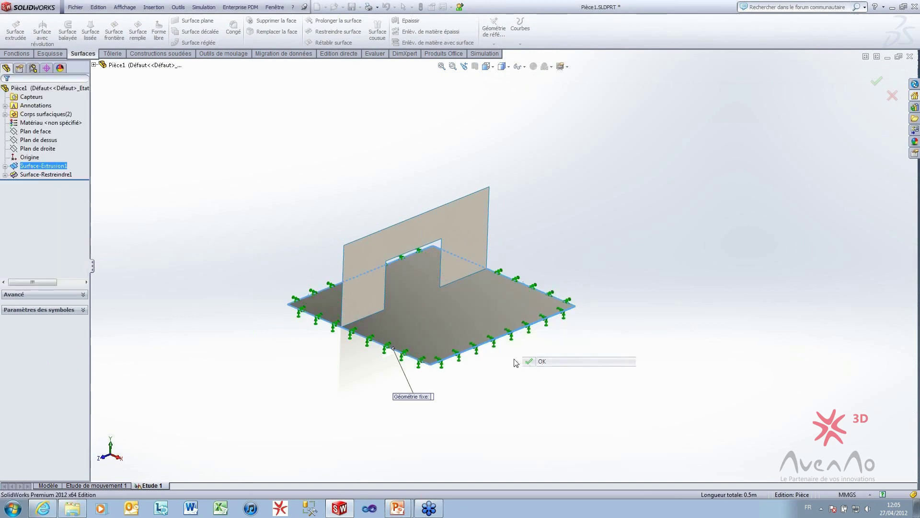
Step: Define both surface bodies of the study together as Mince shells and enter their thickness in mm
left_click(4, 311)
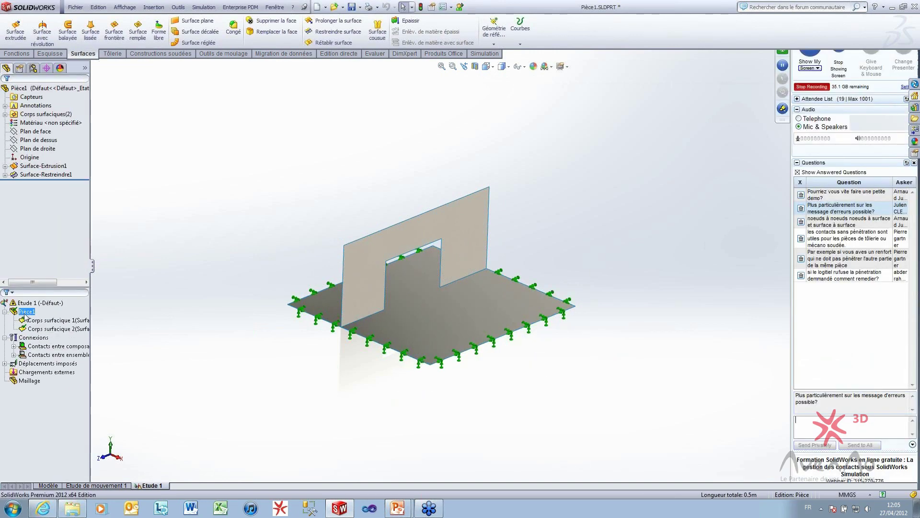
left_click(56, 321)
left_click(57, 329, "ctrl")
right_click(59, 329)
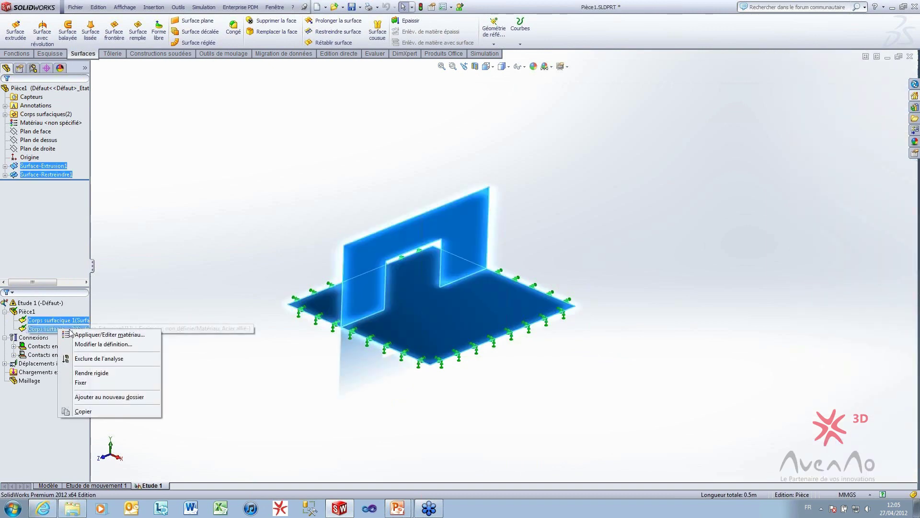
left_click(115, 333)
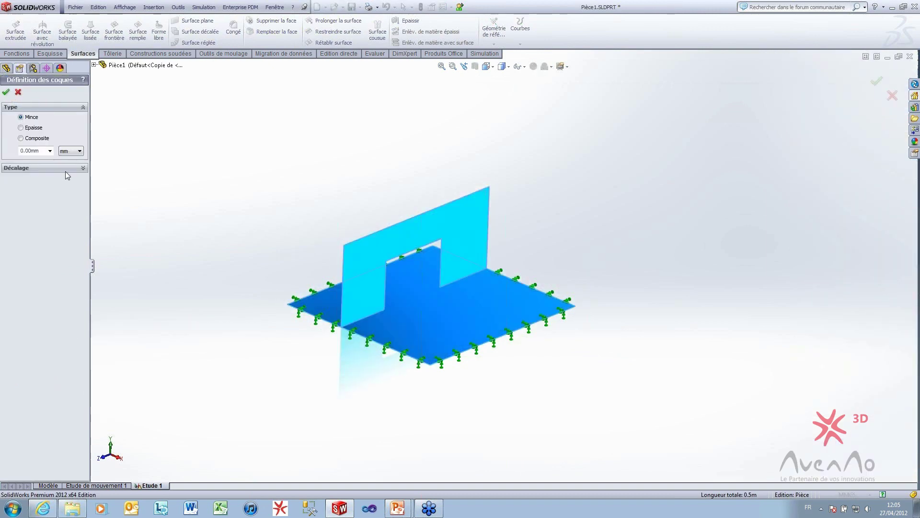
left_click(42, 149)
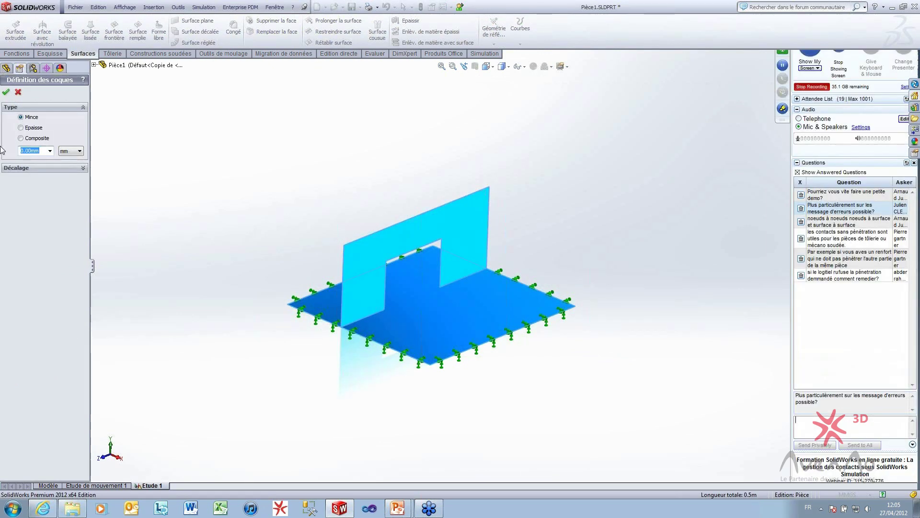
key("Return")
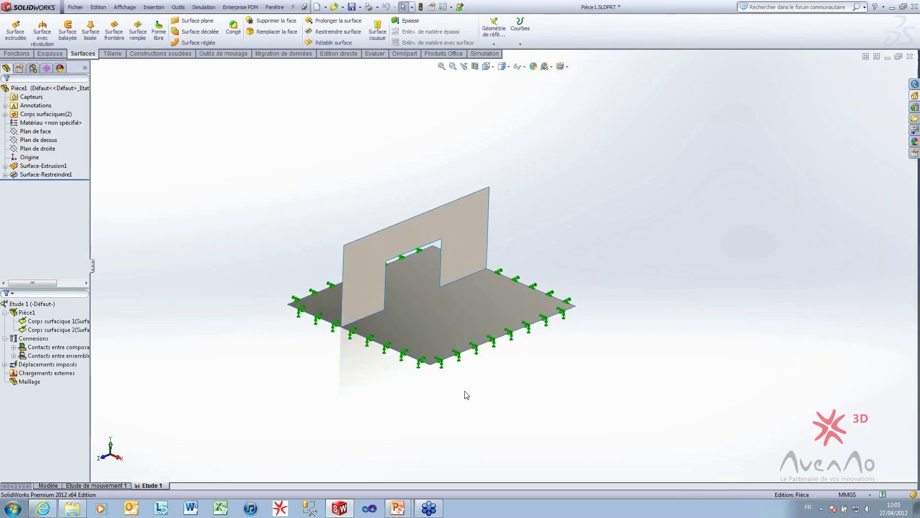
Step: Apply a 1000 N upward force to the top edge of the vertical surface, directed along its vertical side edge
middle_click_drag(467, 395, 227, 340)
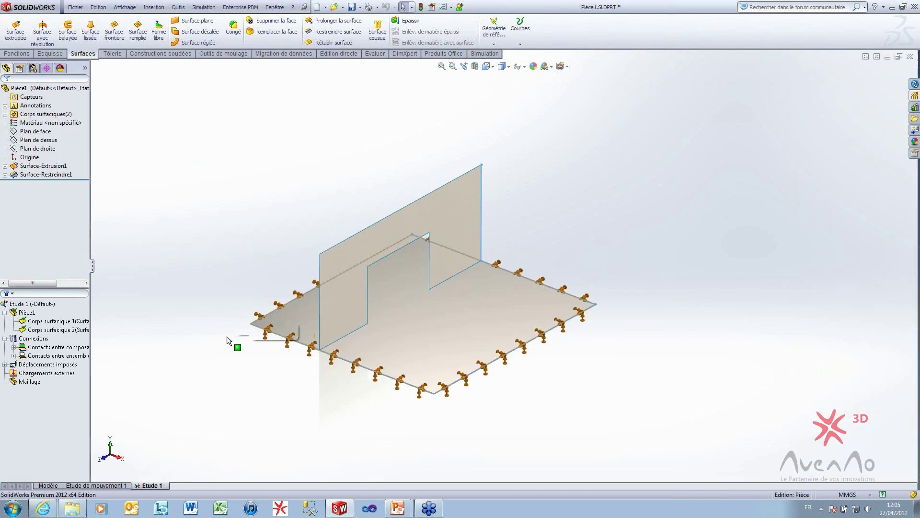
right_click(46, 373)
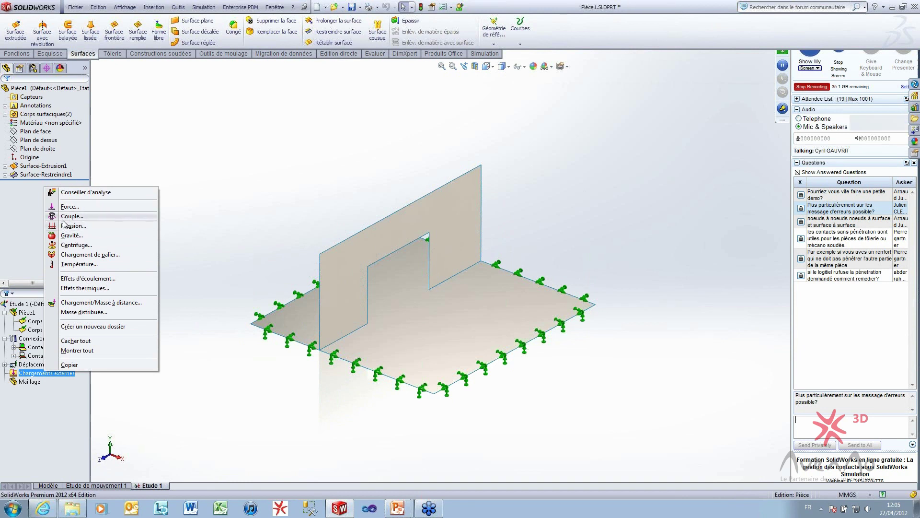
left_click(70, 206)
left_click(342, 241)
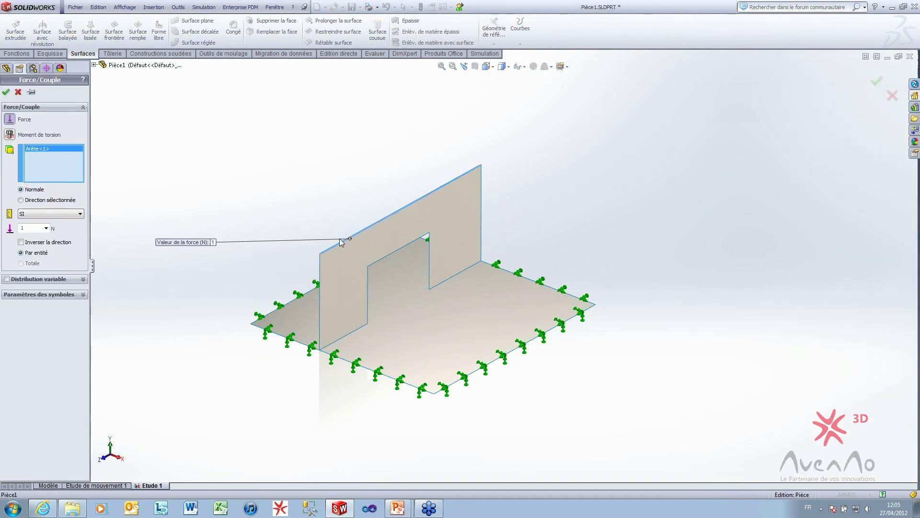
left_click(30, 199)
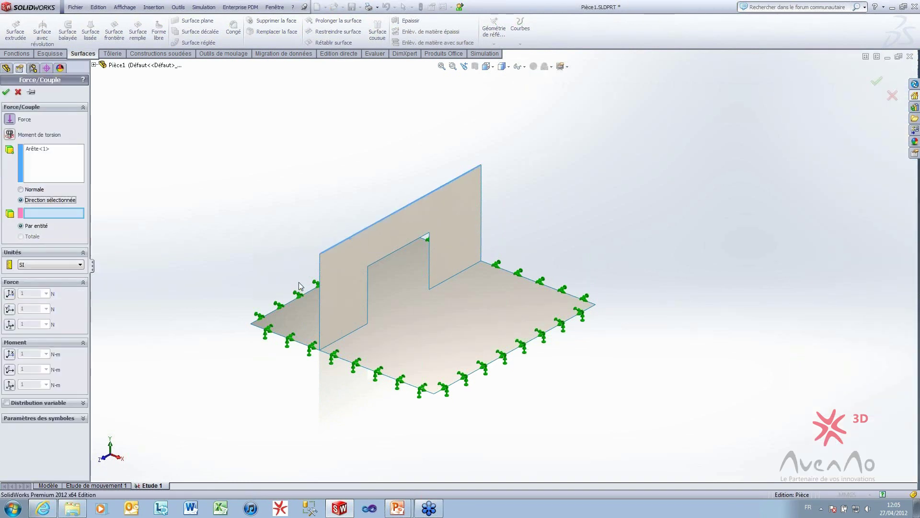
left_click(320, 277)
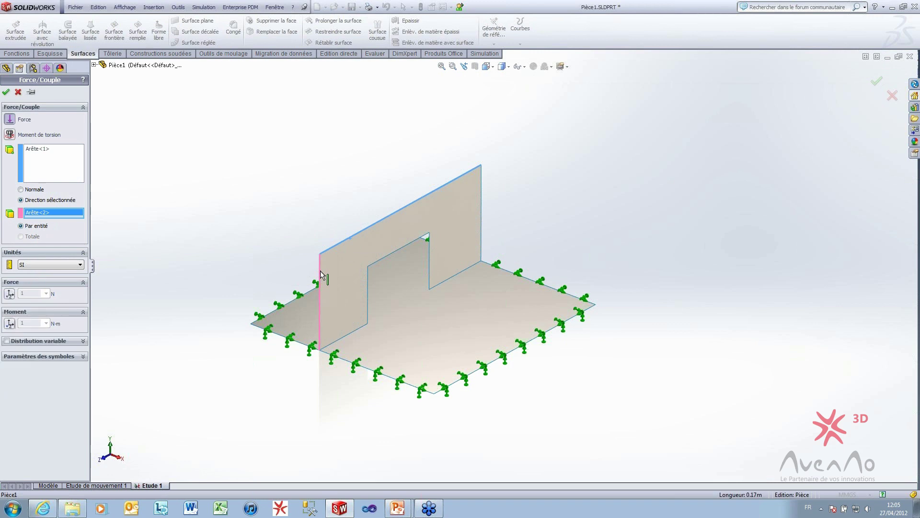
left_click(9, 294)
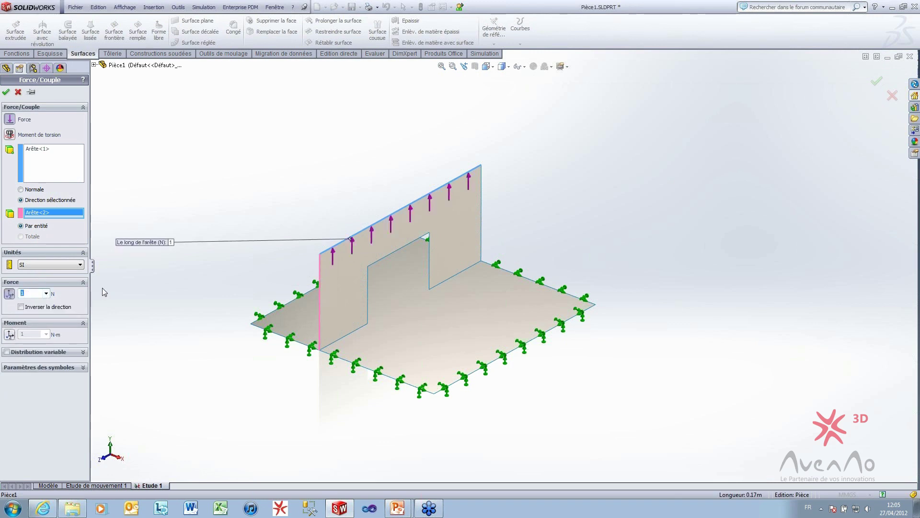
type("1000")
left_click(6, 92)
Step: Review which edge and face the existing Solidaire contact set uses, leaving its definition unmodified
scroll(503, 265, "up", 3)
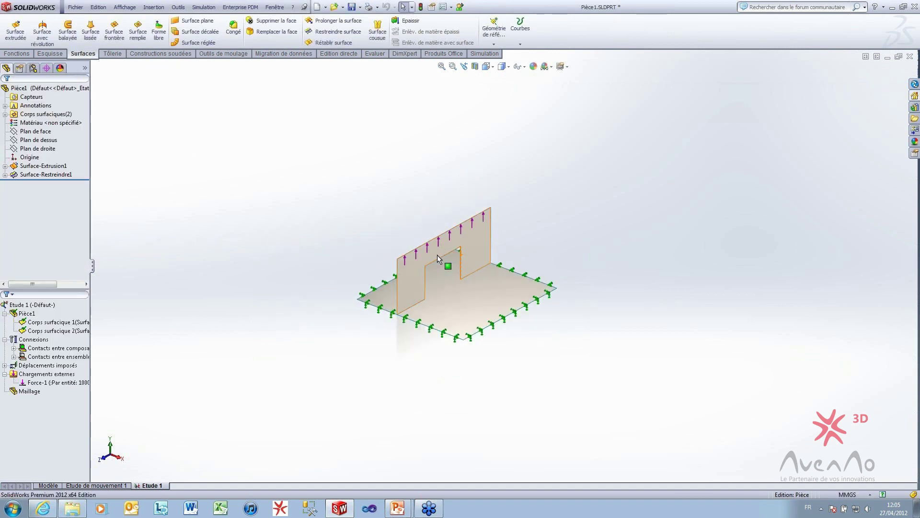
scroll(437, 254, "down", 2)
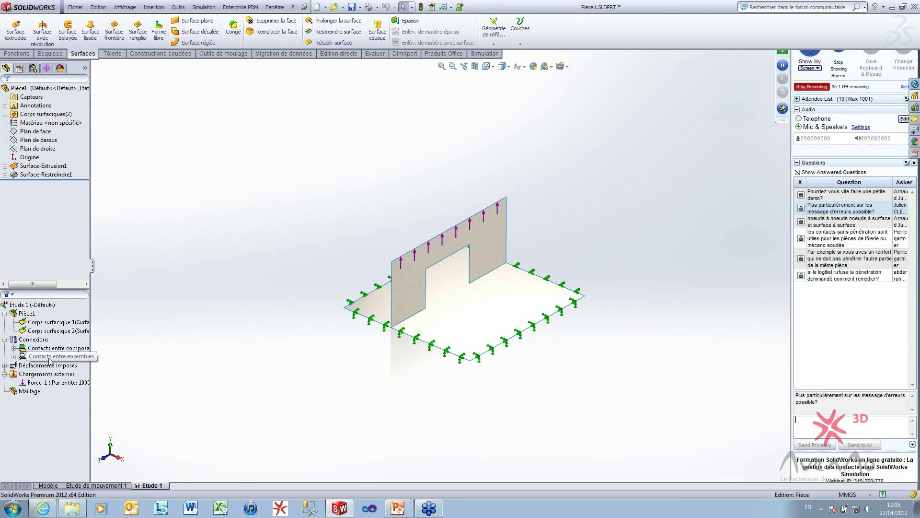
left_click(14, 357)
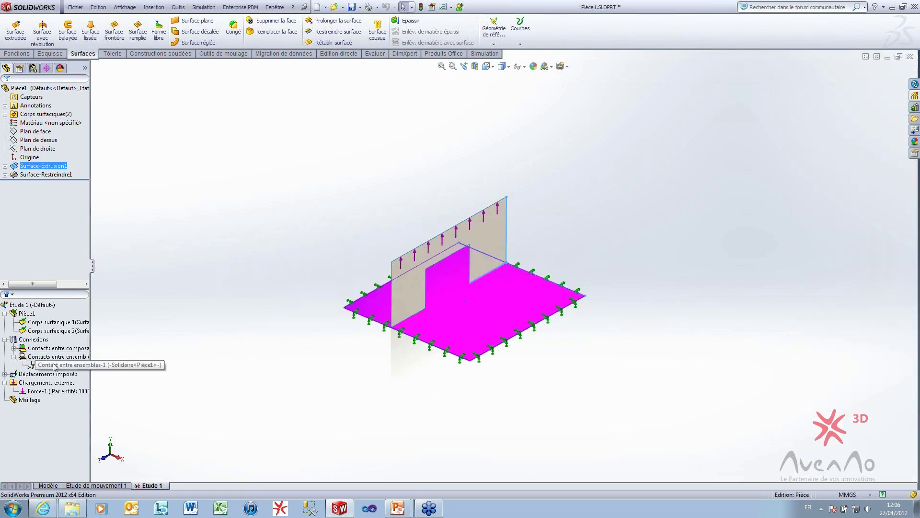
right_click(54, 367)
left_click(77, 384)
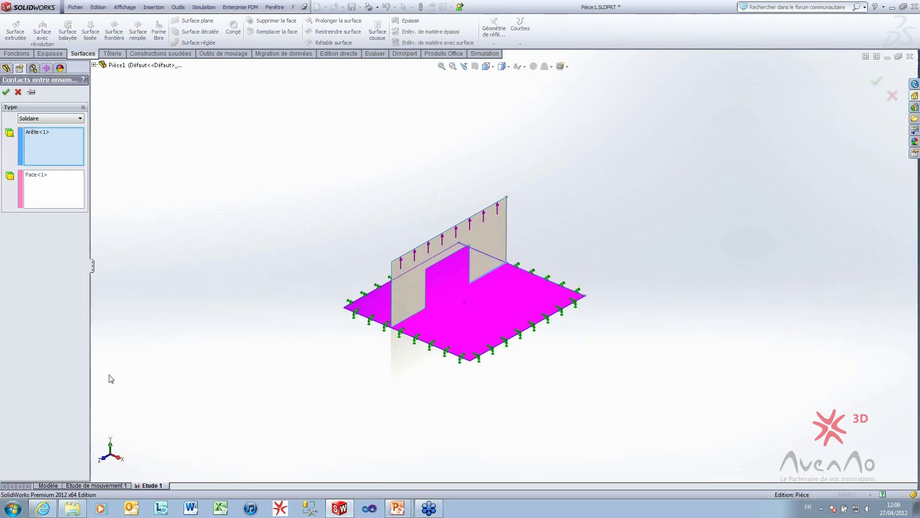
left_click(18, 92)
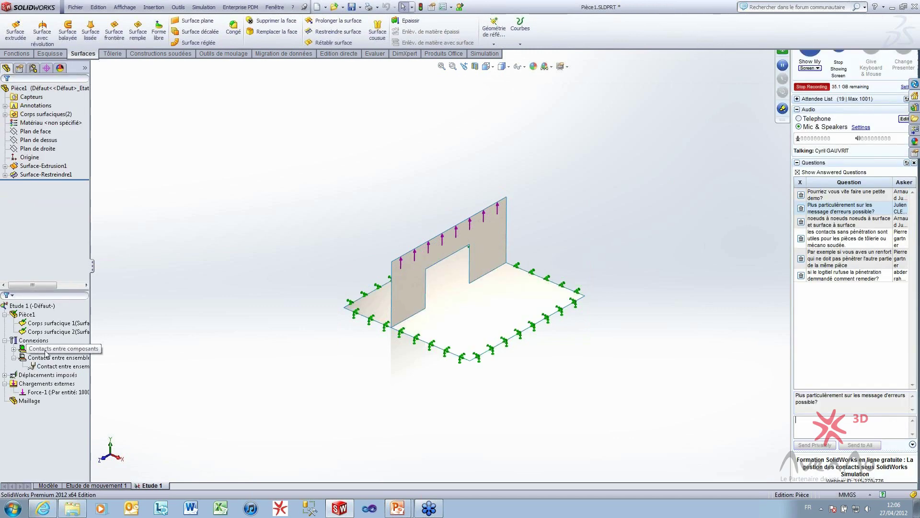
Step: Look at the advanced options for a new Pas de pénétration contact set, then cancel it
right_click(45, 358)
left_click(75, 376)
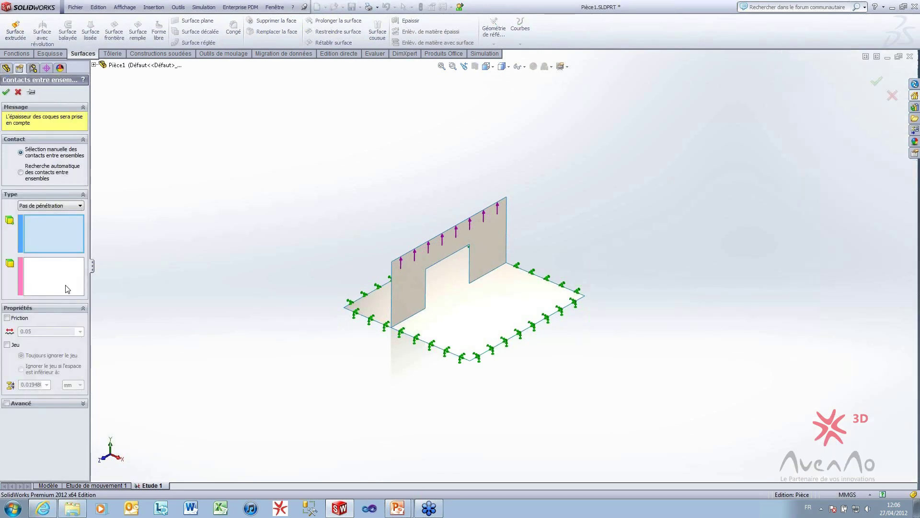
left_click(83, 403)
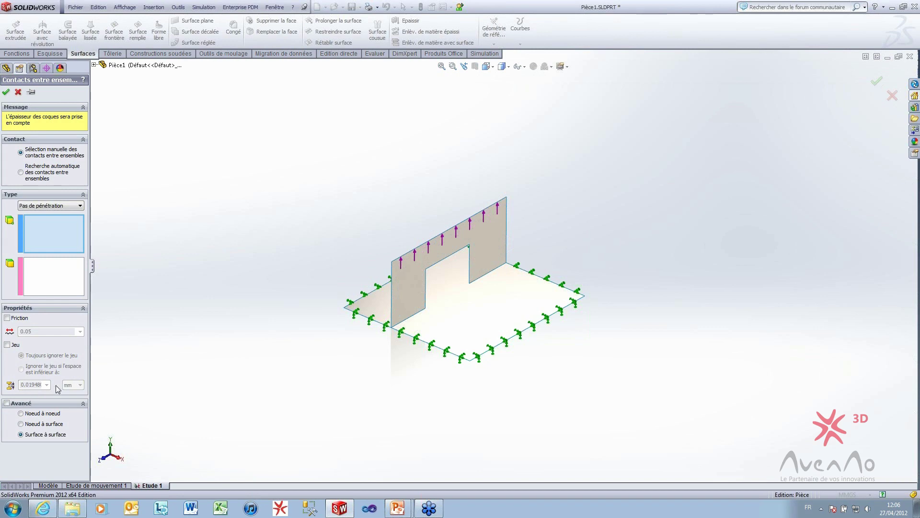
left_click(6, 91)
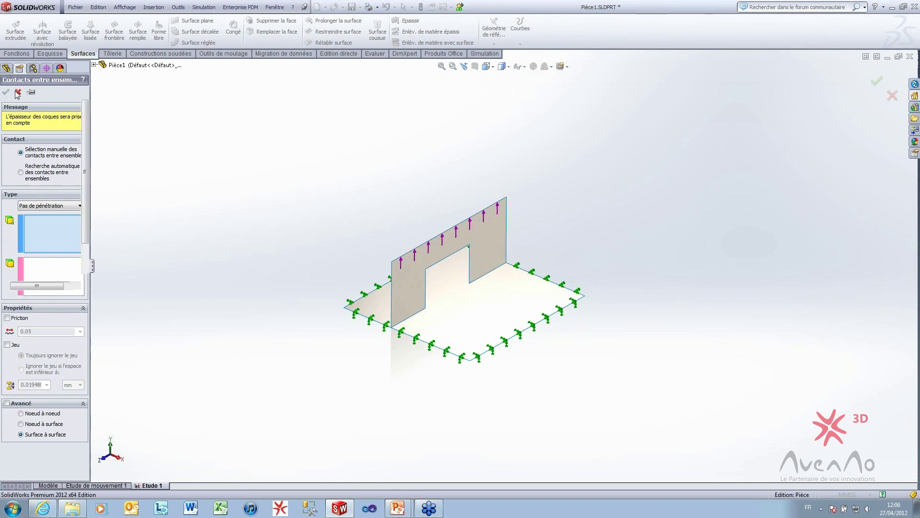
Step: Mesh the model and run the static study, then view the deformed von Mises stress plot from the front
scroll(511, 321, "down", 1)
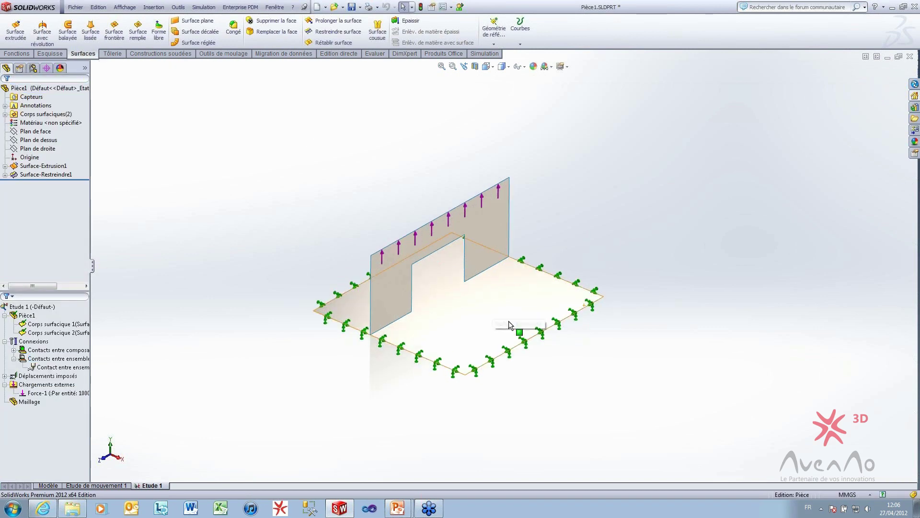
right_click(22, 404)
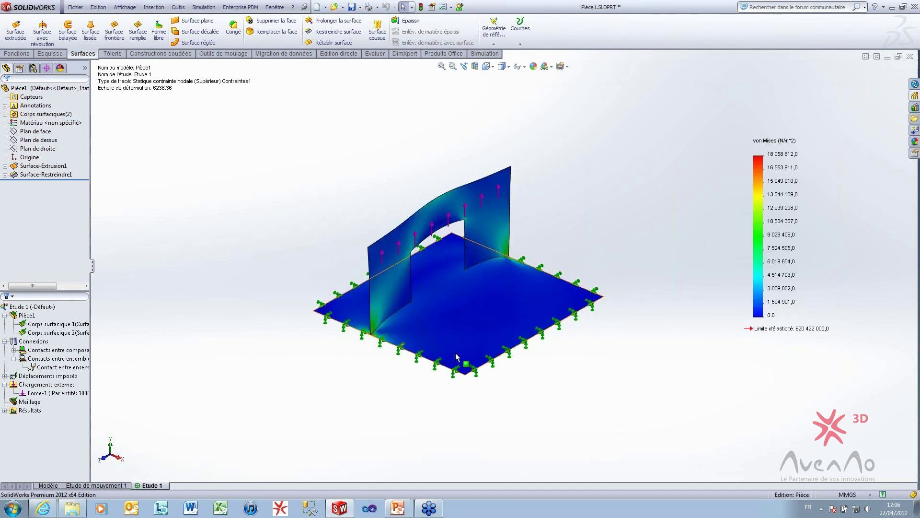
middle_click_drag(383, 393, 339, 378)
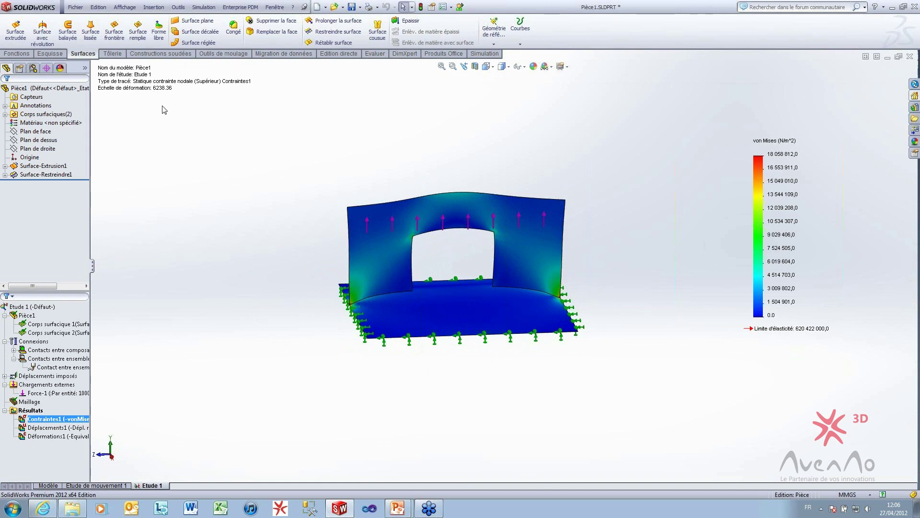
middle_click_drag(428, 199, 384, 225)
Step: Reopen the Solidaire contact set's definition and check which bottom edge of the notched surface is bonded to the base
right_click(79, 367)
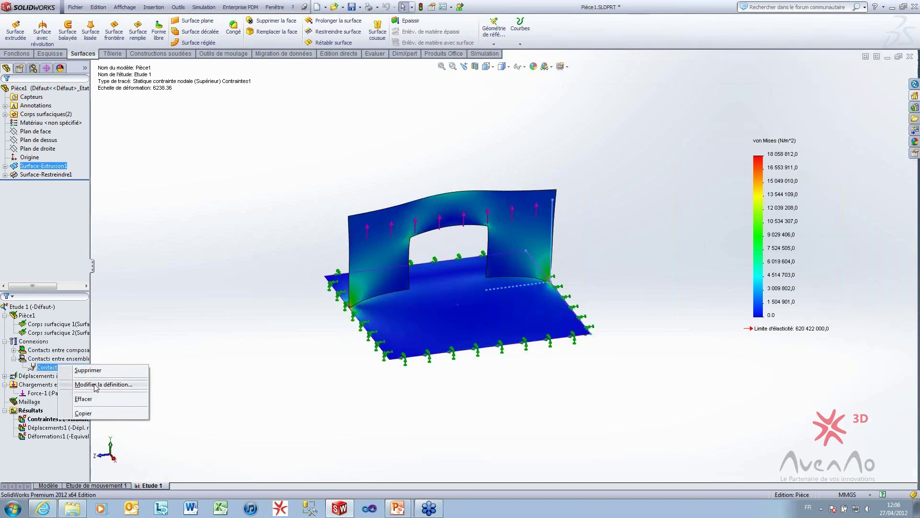
key("Escape")
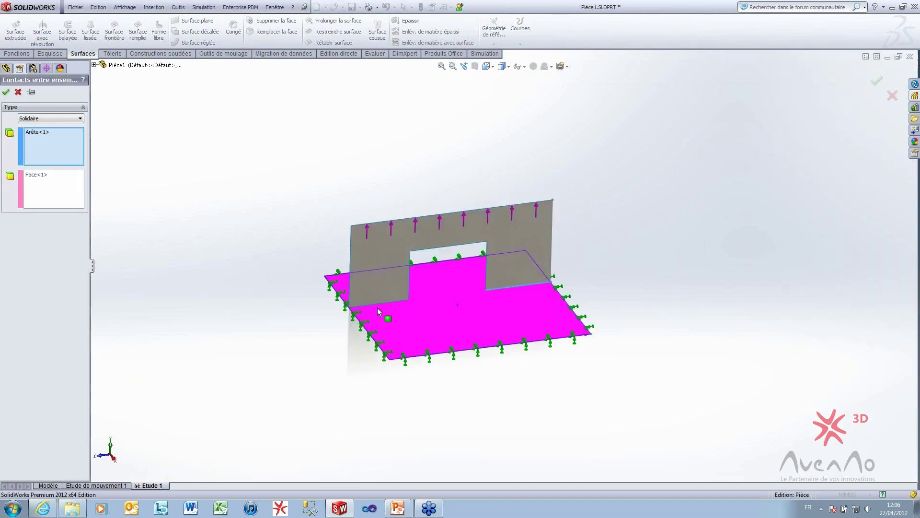
middle_click_drag(375, 330, 403, 322)
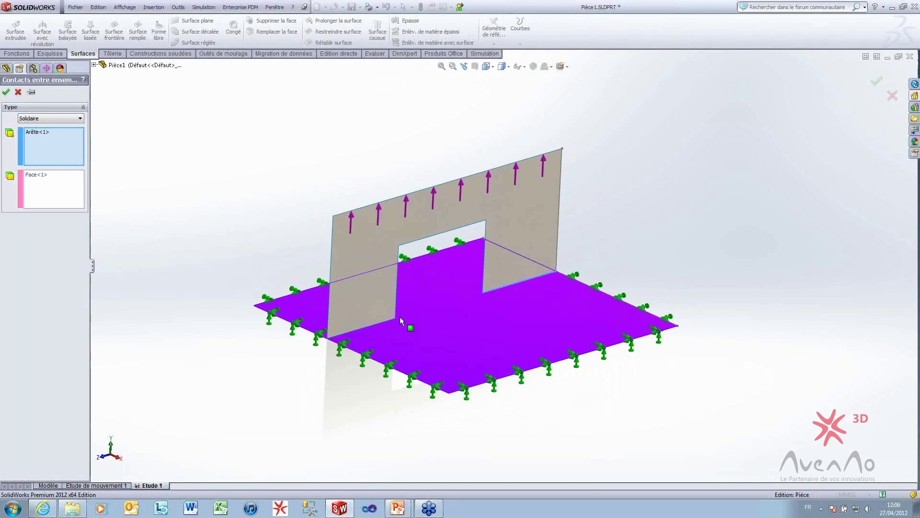
left_click(7, 91)
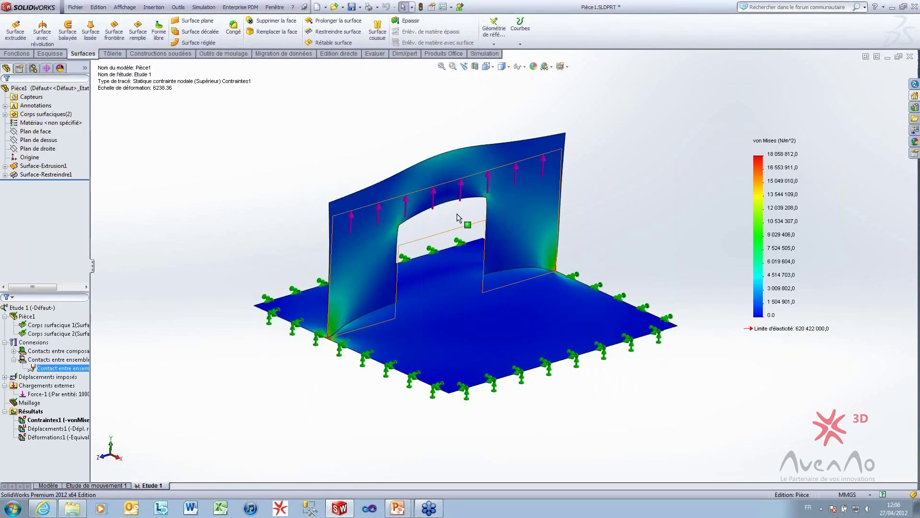
Step: Examine the deformed von Mises stress plot along both feet of the vertical surface where they meet the base
mouse_move(457, 217)
middle_mouse_down()
mouse_move(469, 225)
mouse_move(491, 217)
mouse_move(459, 231)
middle_mouse_up()
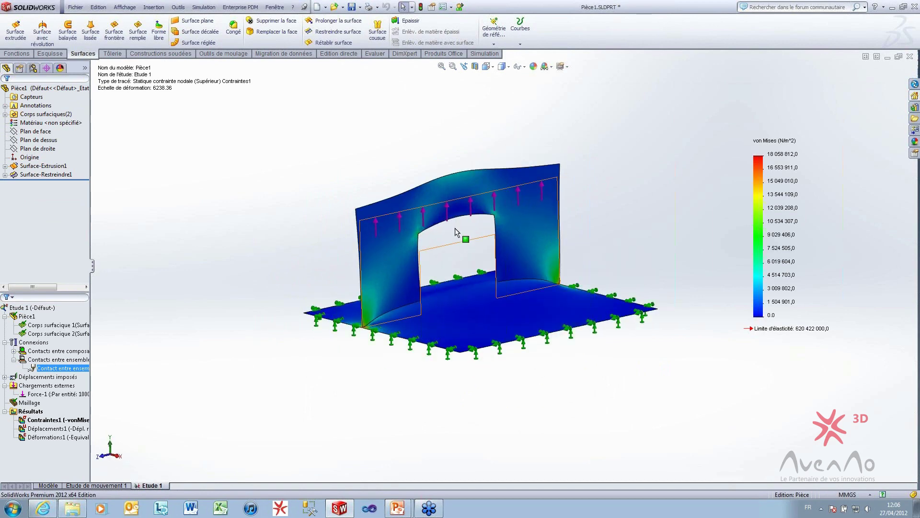
middle_click_drag(555, 206, 496, 254)
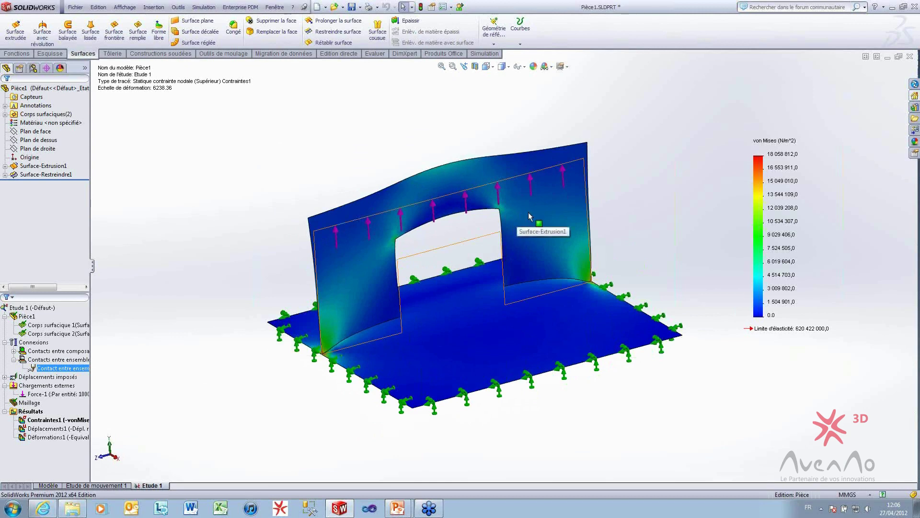
middle_click_drag(560, 279, 527, 307)
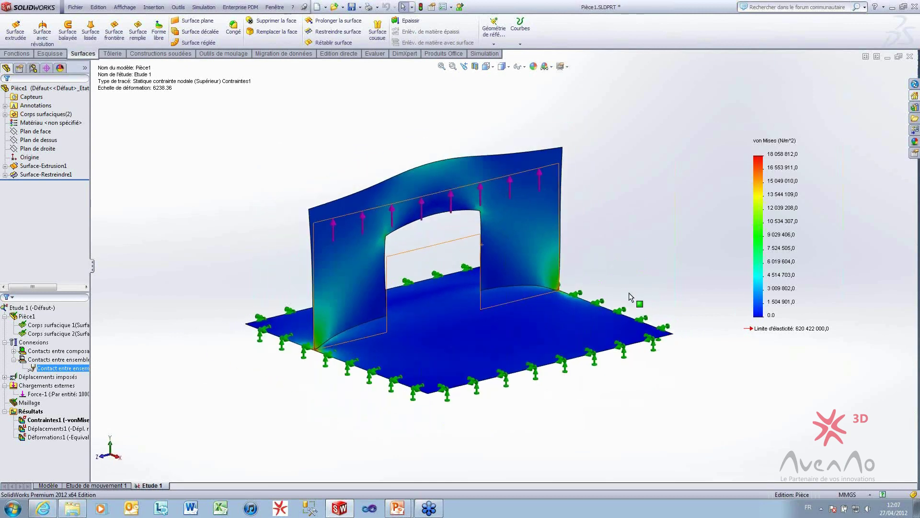
scroll(522, 311, "up", 3)
scroll(503, 311, "down", 3)
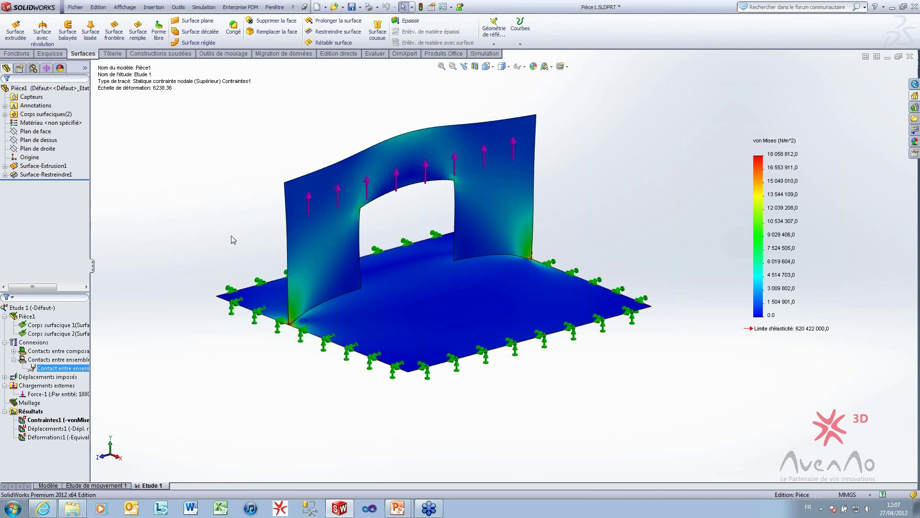
left_click(68, 370)
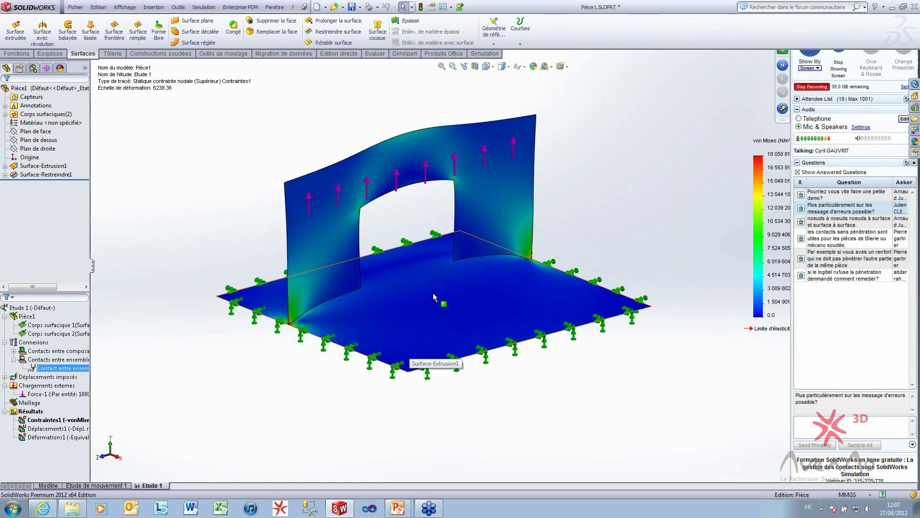
scroll(434, 298, "down", 1)
scroll(433, 297, "up", 2)
scroll(475, 186, "down", 1)
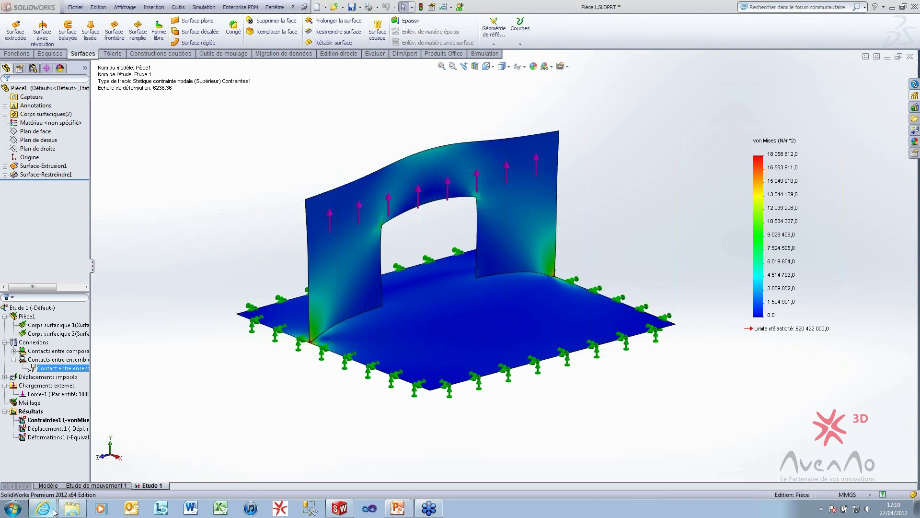
mouse_move(53, 512)
left_click(96, 486)
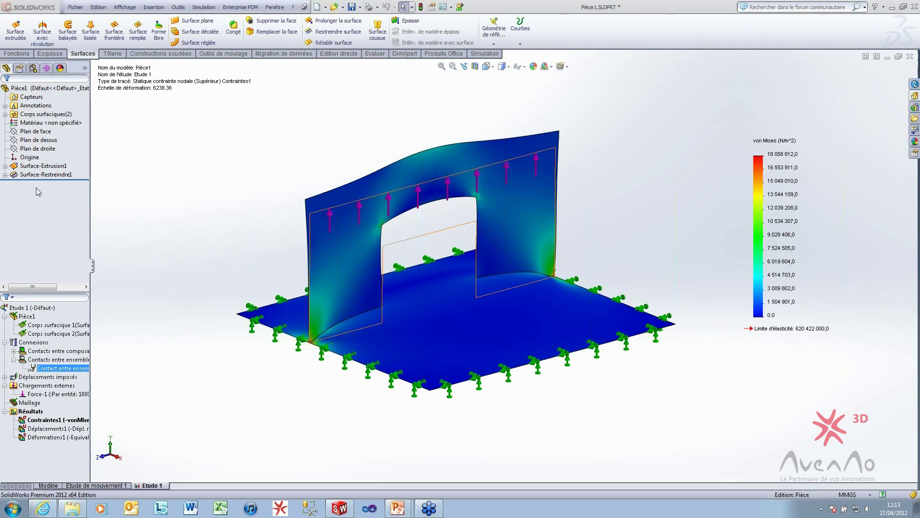
Step: Start a sketch on Plan de face and draw a center rectangle beside the notched vertical surface
left_click(34, 134)
left_click(48, 123)
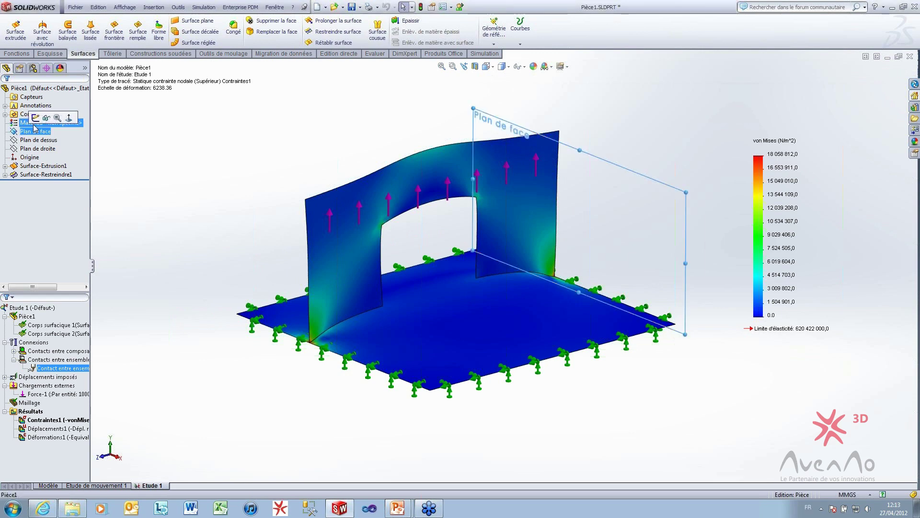
scroll(278, 193, "up", 5)
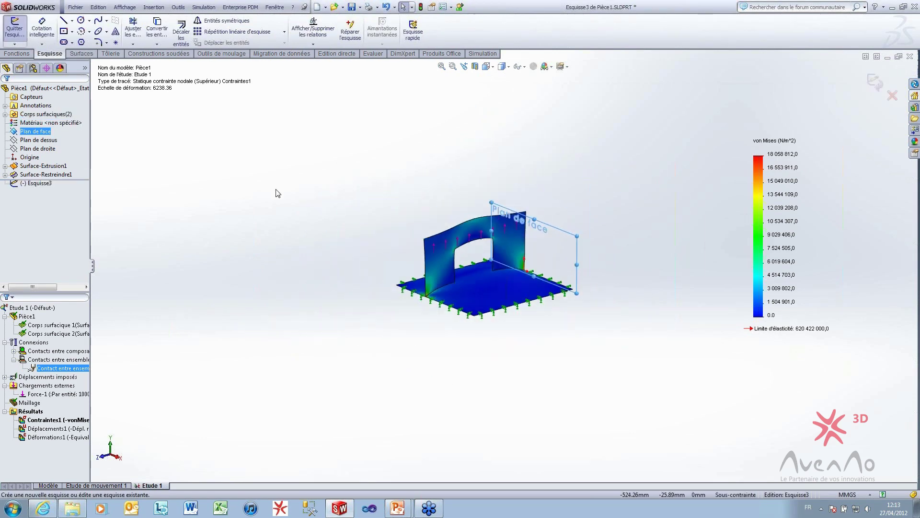
middle_click_drag(323, 195, 365, 203)
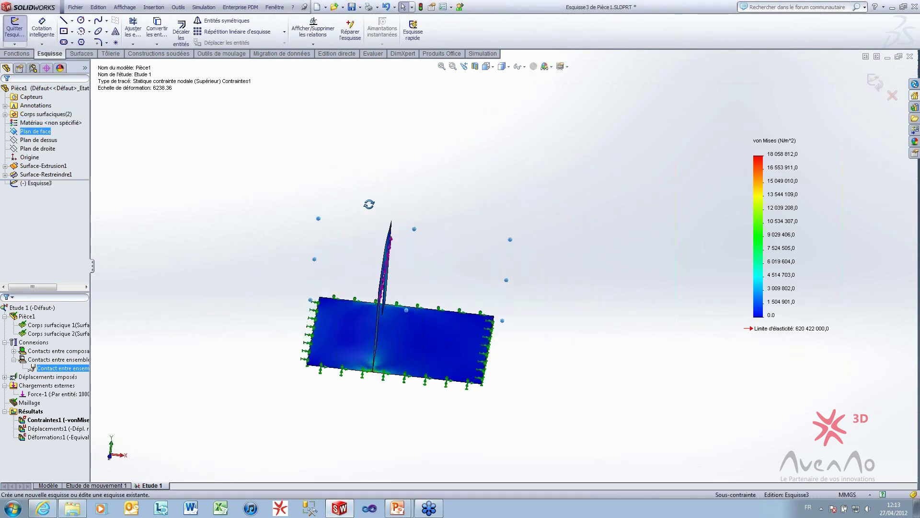
left_click(70, 34)
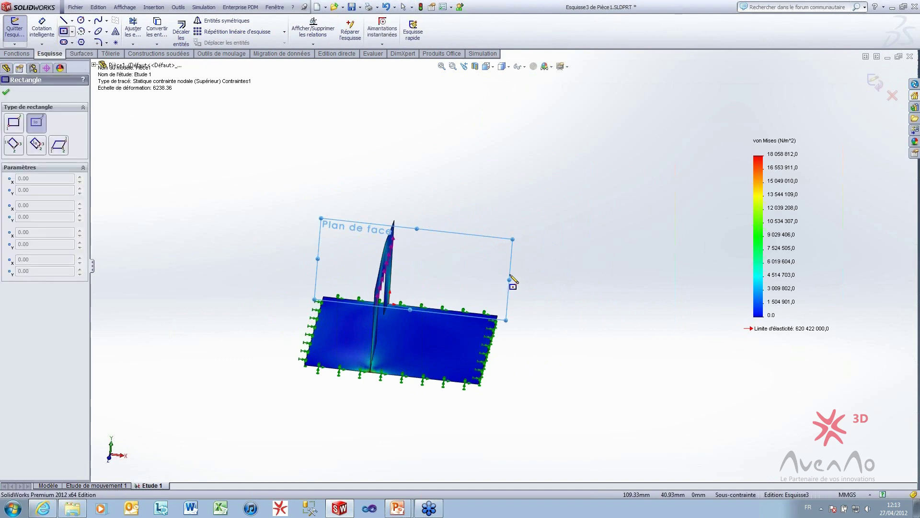
left_click(502, 255)
left_click(568, 226)
Step: Draw two circles inside the rectangle, a larger one near its left side and one of about 5.3 mm radius near its right side
left_click(81, 20)
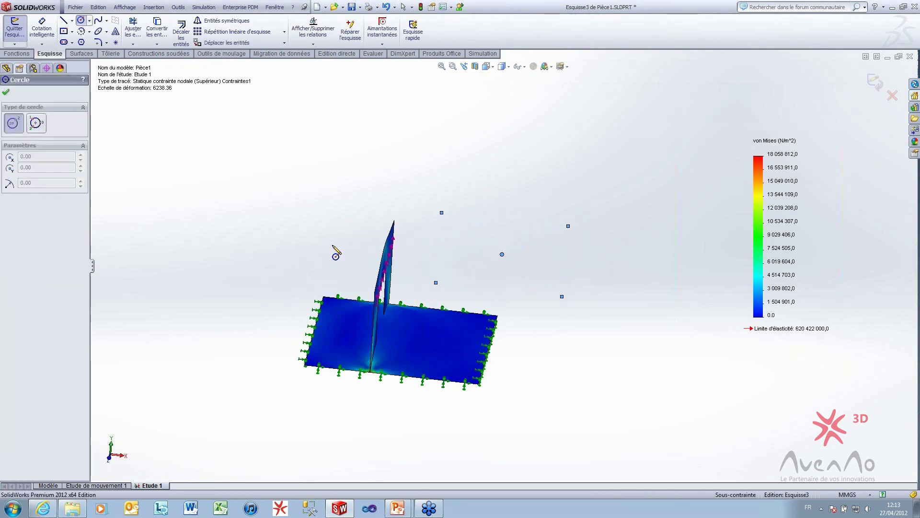
left_click(462, 254)
left_click(477, 261)
left_click(546, 260)
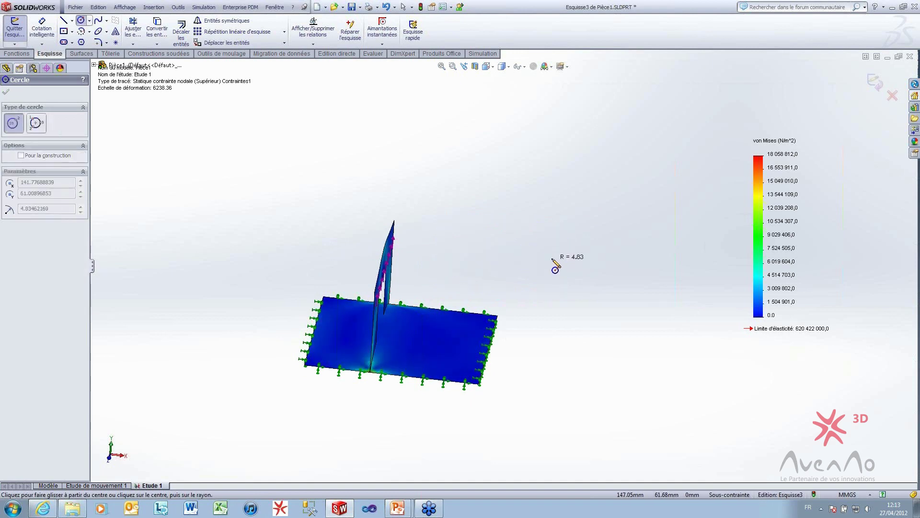
left_click(552, 259)
Step: Return to the model and extrude the rectangle with its two circular holes as a 5 mm thick plate
left_click(52, 486)
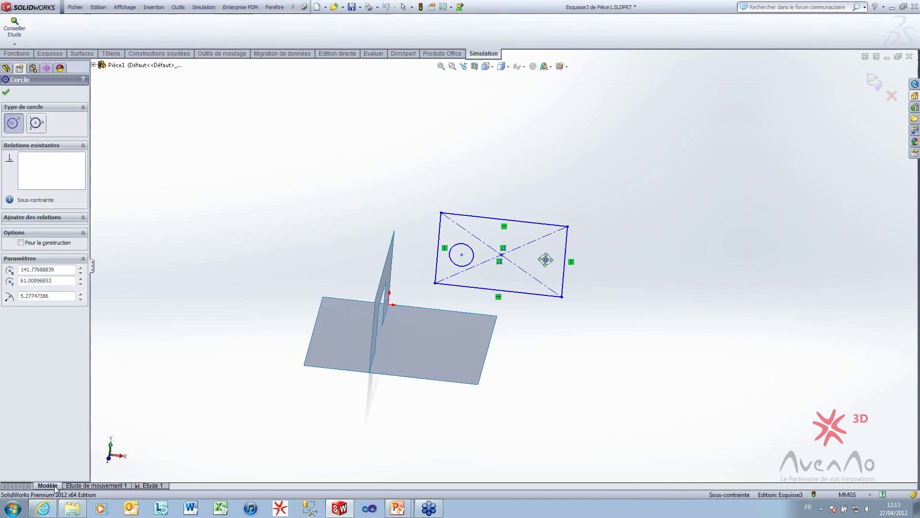
middle_click_drag(288, 358, 487, 240)
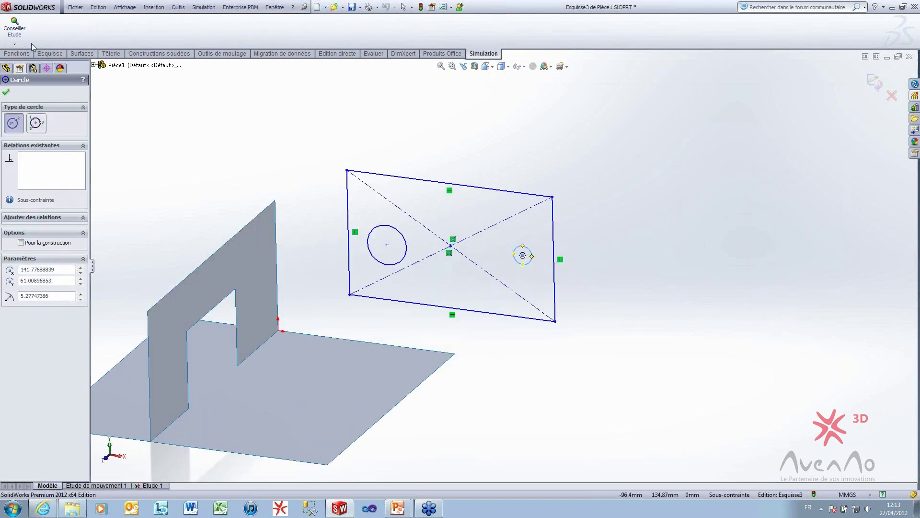
left_click(17, 53)
left_click(19, 29)
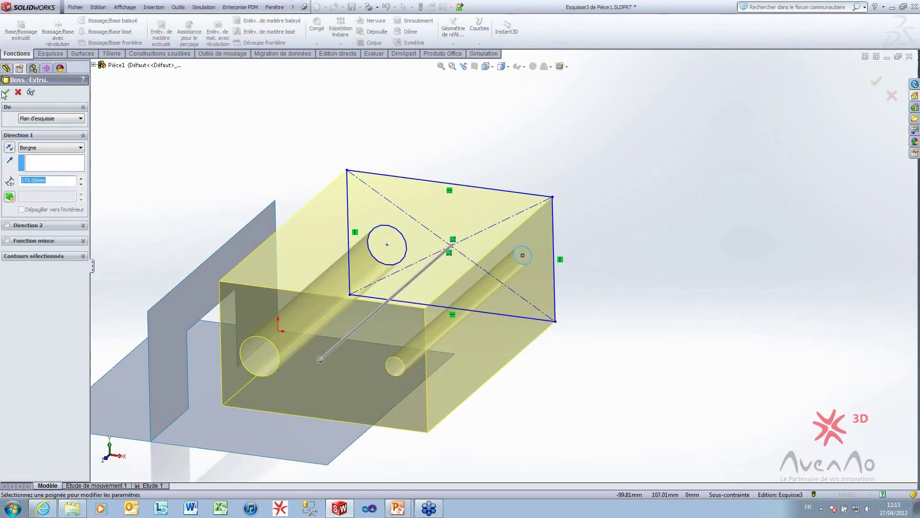
type("10")
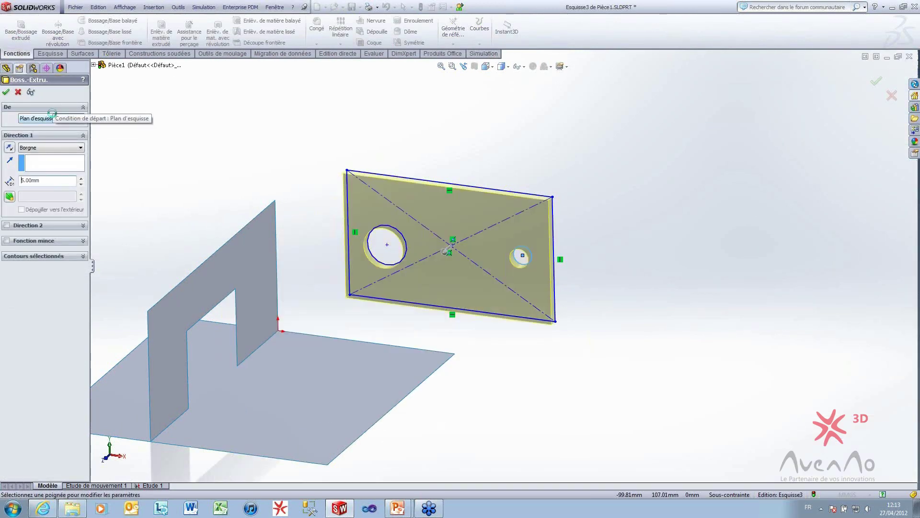
key("Return")
middle_click_drag(361, 284, 381, 276)
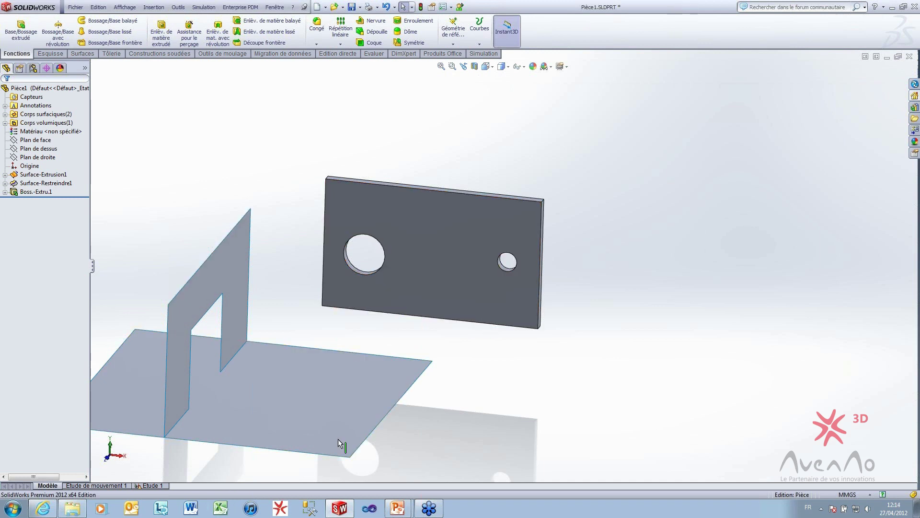
Step: Open a new Boulon connector in Etude 1 and examine its material, fitted shank, preload and advanced options
scroll(263, 418, "up", 2)
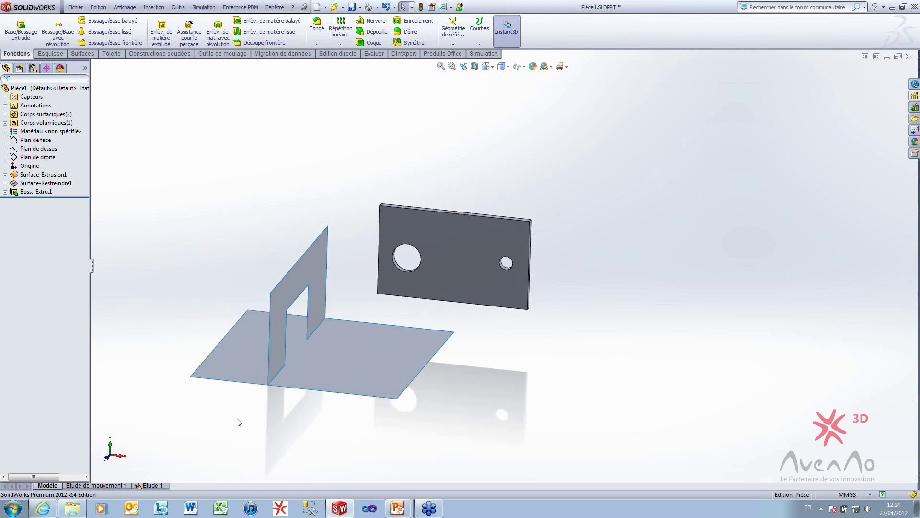
left_click(152, 486)
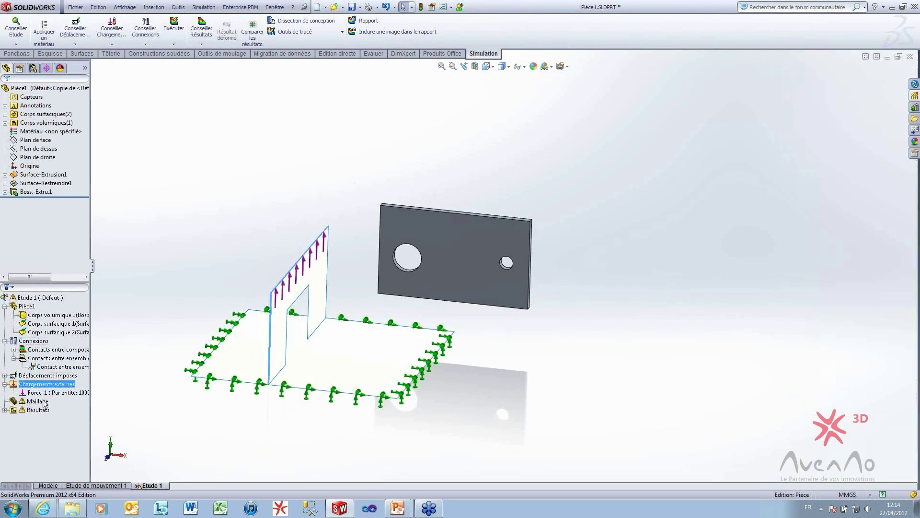
left_click(48, 366)
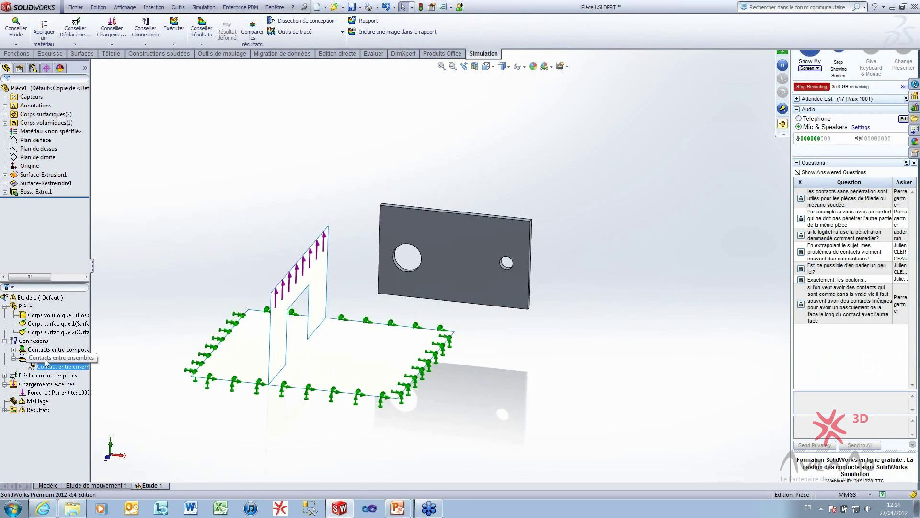
right_click(32, 341)
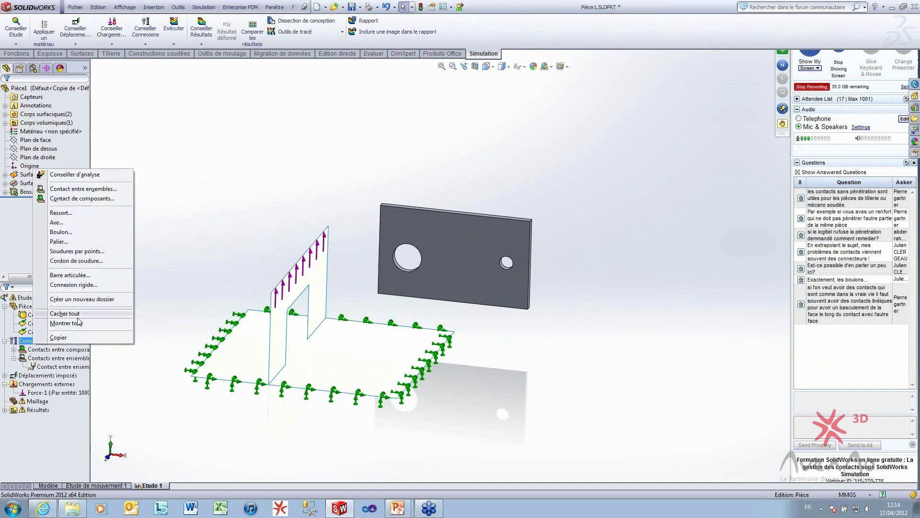
left_click(72, 231)
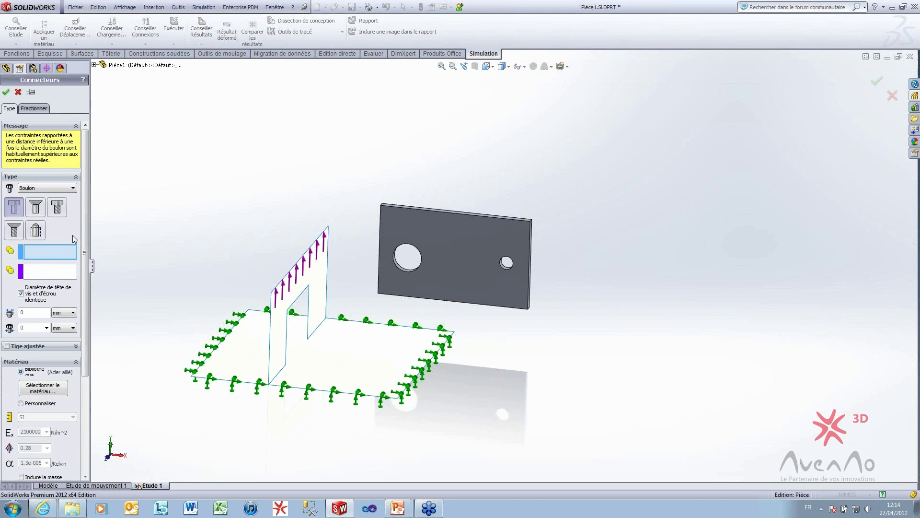
left_click_drag(87, 243, 91, 286)
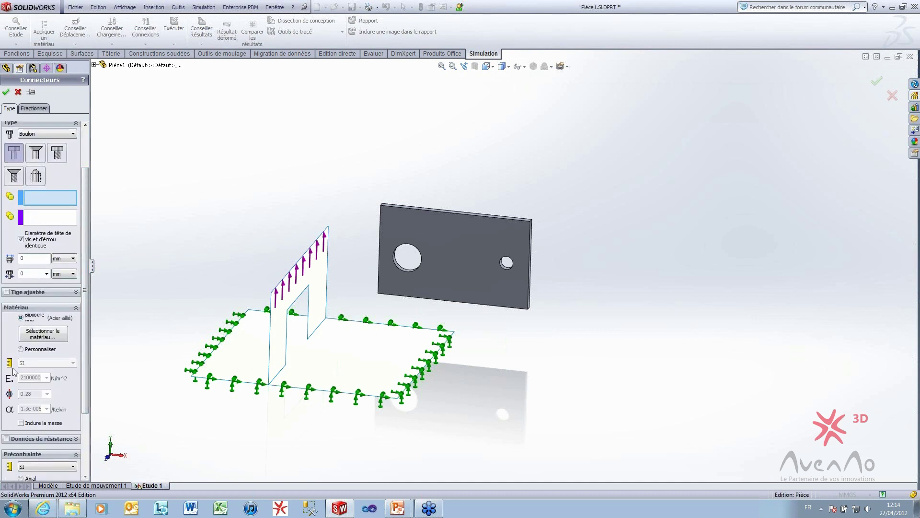
left_click_drag(89, 327, 87, 386)
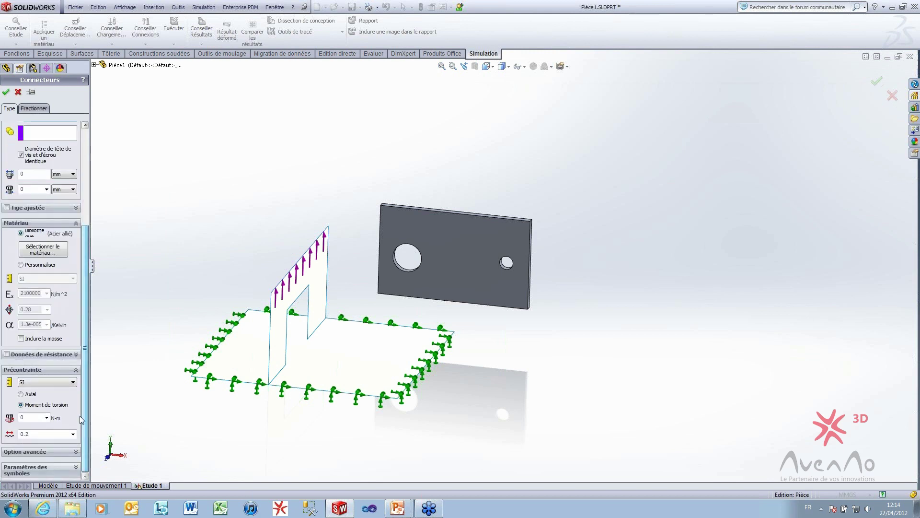
left_click(43, 452)
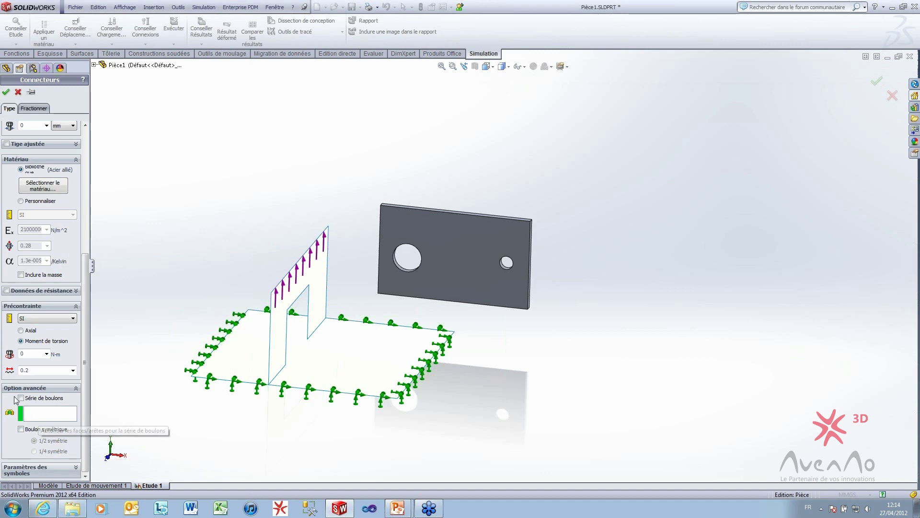
left_click(75, 387)
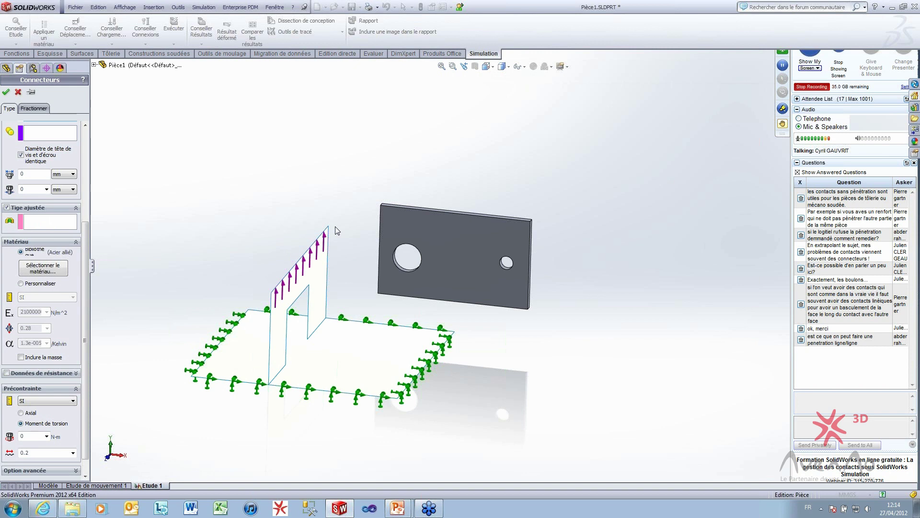
Step: Try to validate the bolt connector without selecting any entities, then cancel its definition
left_click(801, 200)
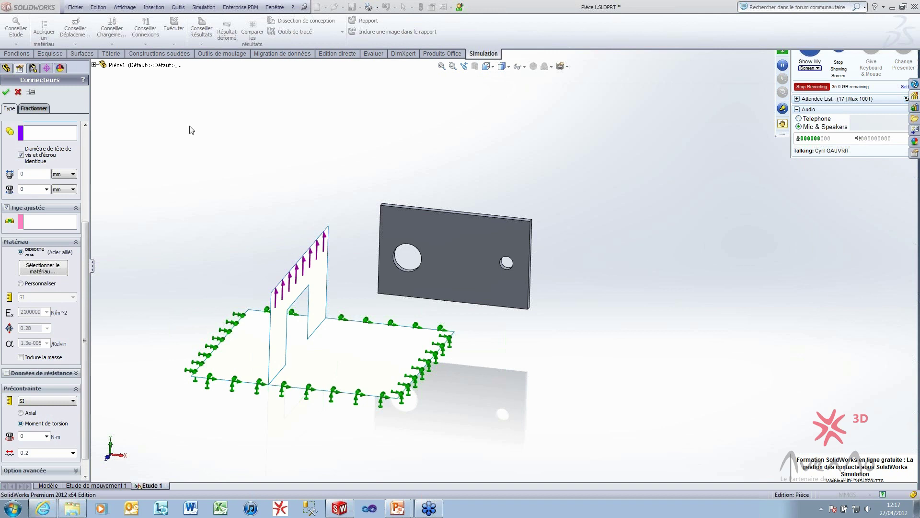
left_click(84, 144)
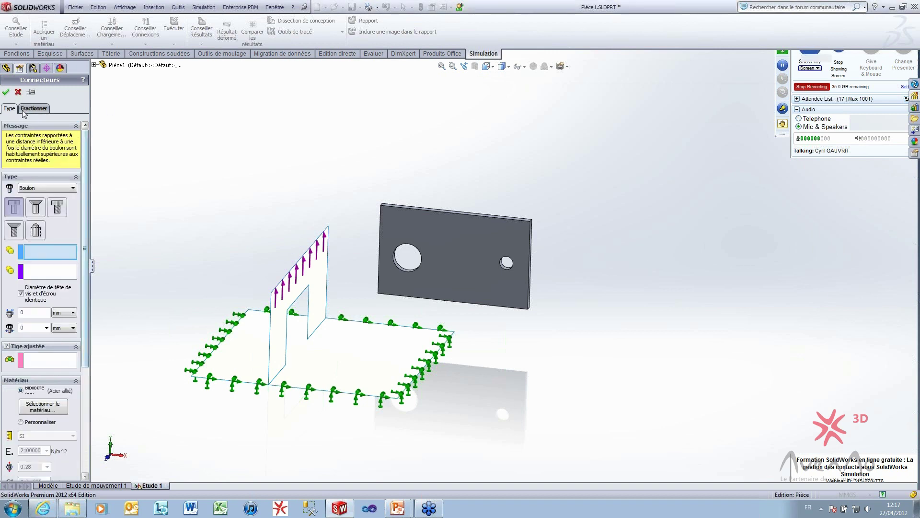
left_click(5, 92)
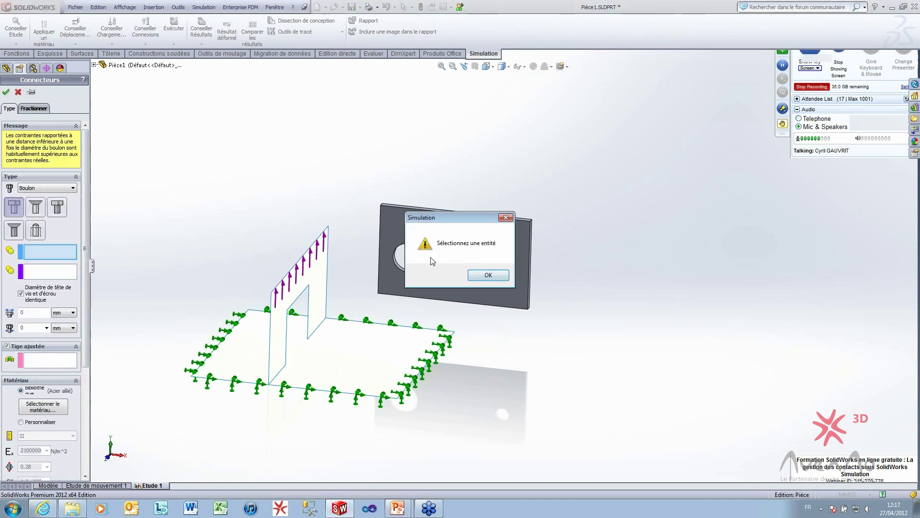
left_click(499, 277)
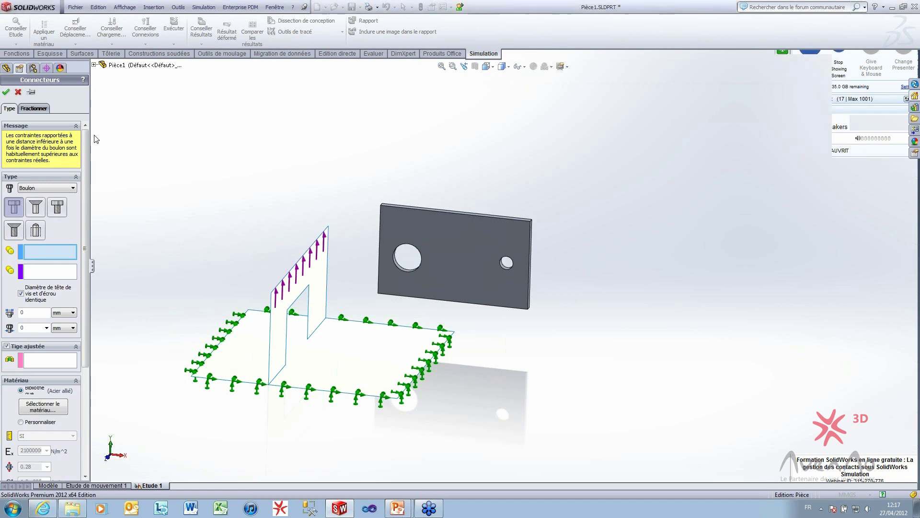
left_click(18, 91)
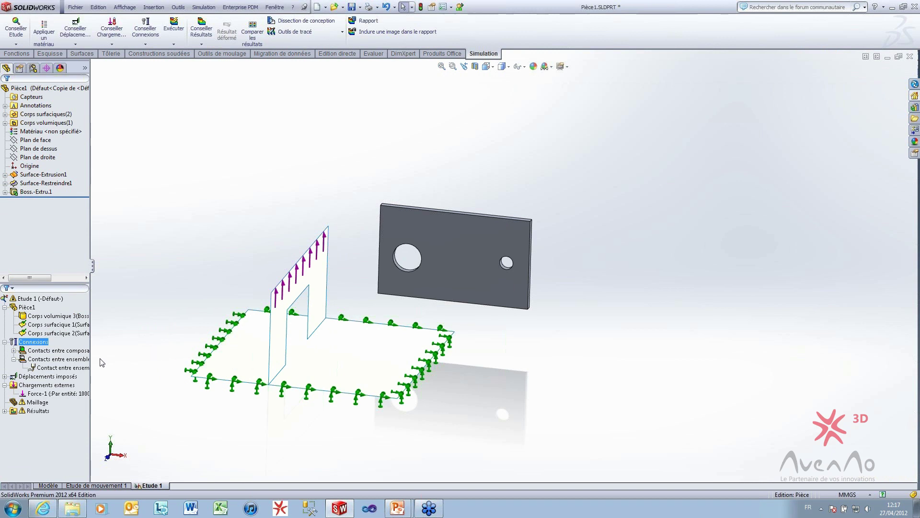
Step: Look at the connector types available for the study's Connexions and at the list of command sets that can be displayed
right_click(34, 343)
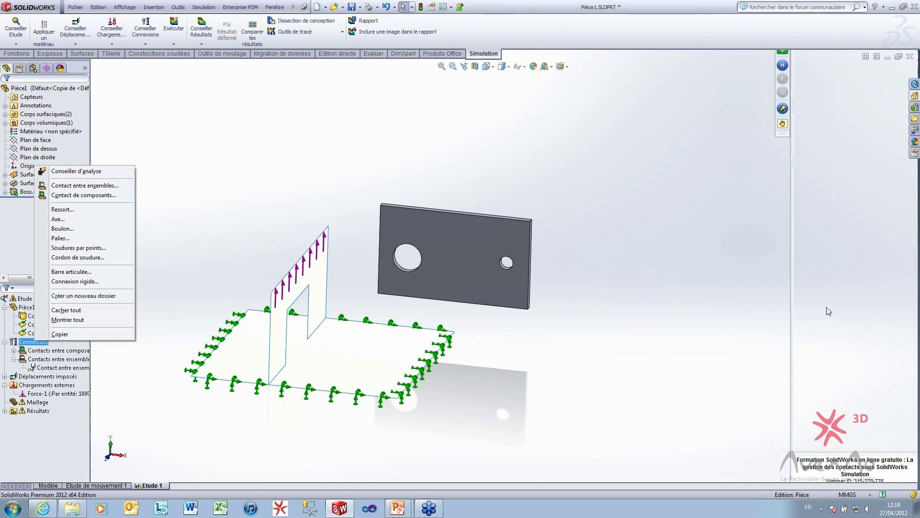
left_click(215, 161)
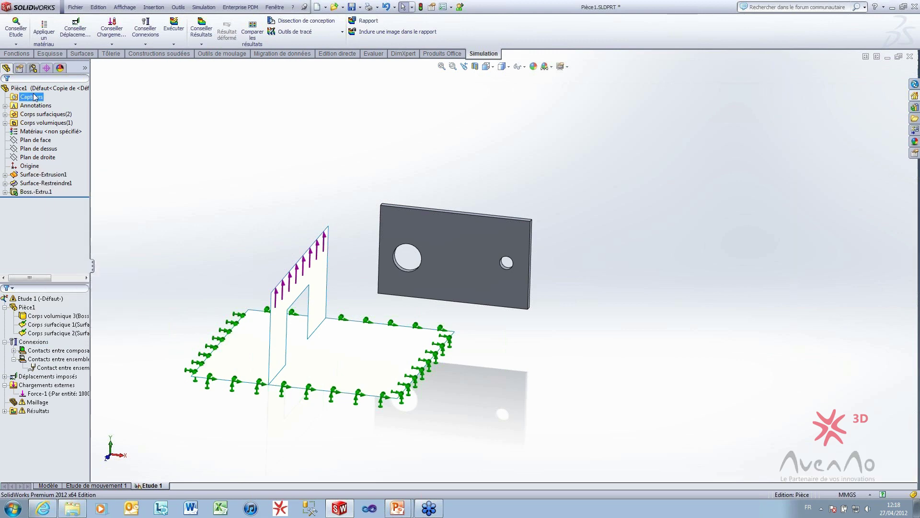
right_click(78, 57)
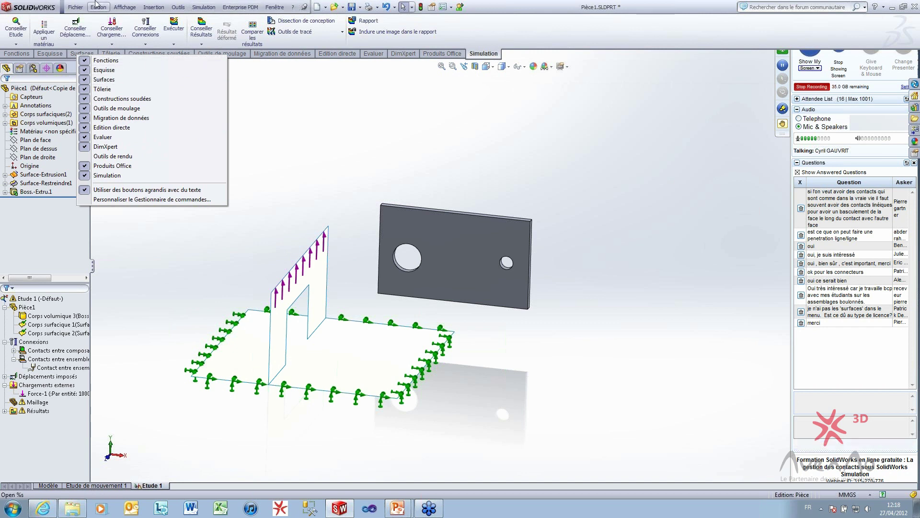
left_click(802, 6)
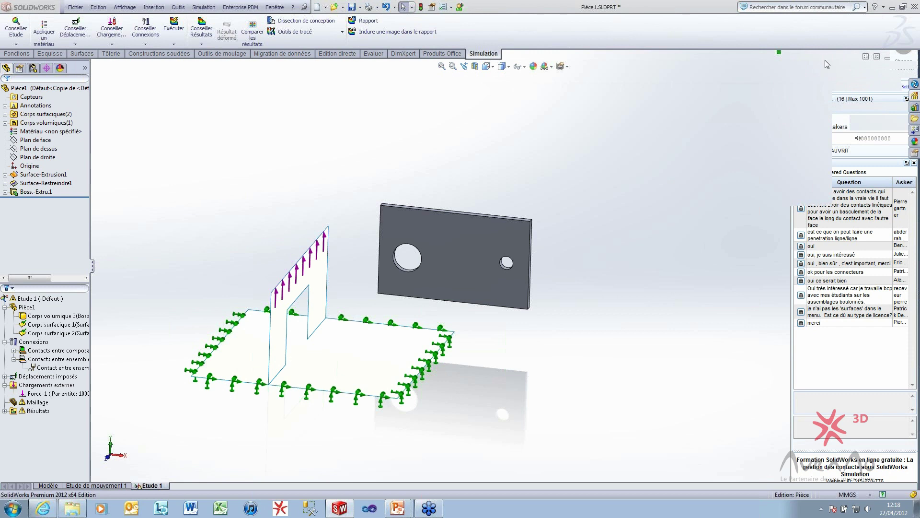